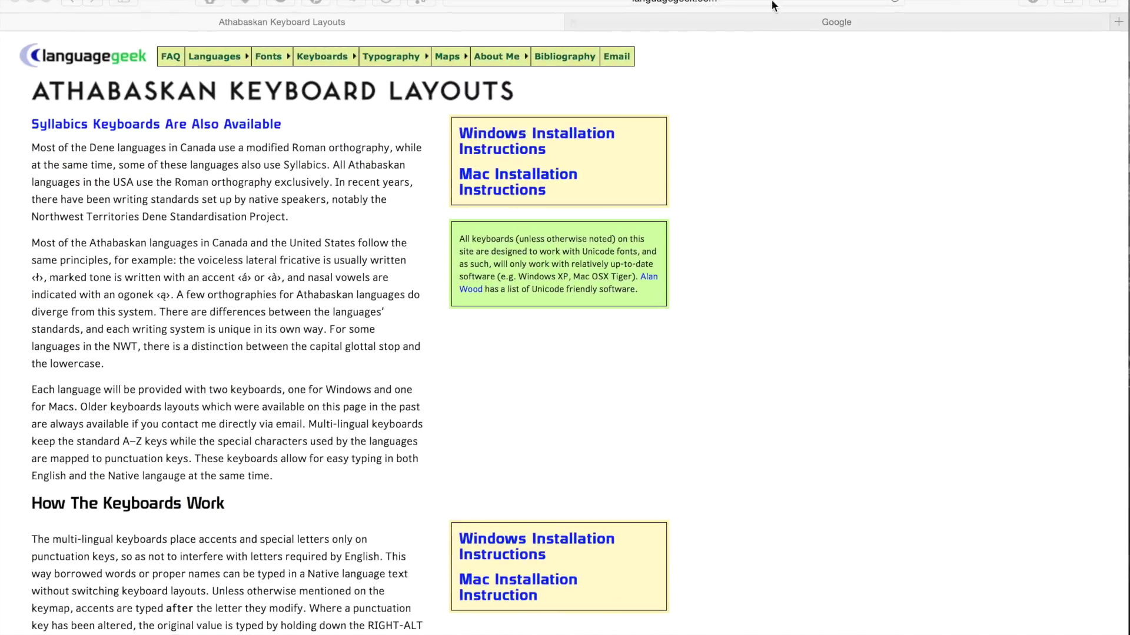
# Highlight the Athabaskan Keyboard Layouts page address in Safari's address bar, then return to the page
pyautogui.click(754, 2)
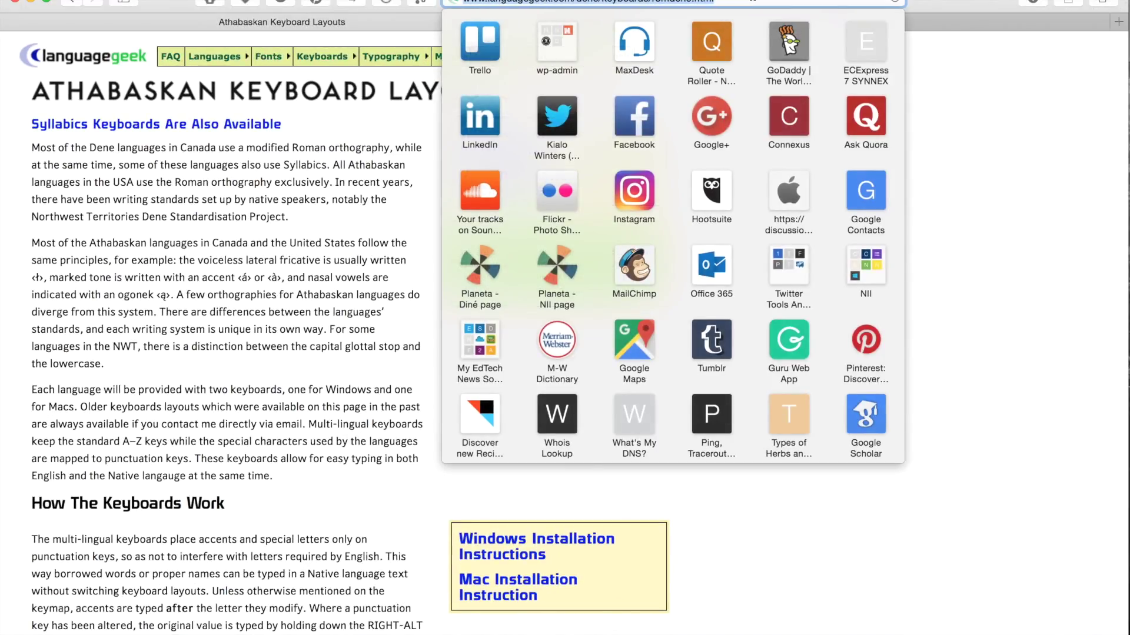
pyautogui.click(753, 2)
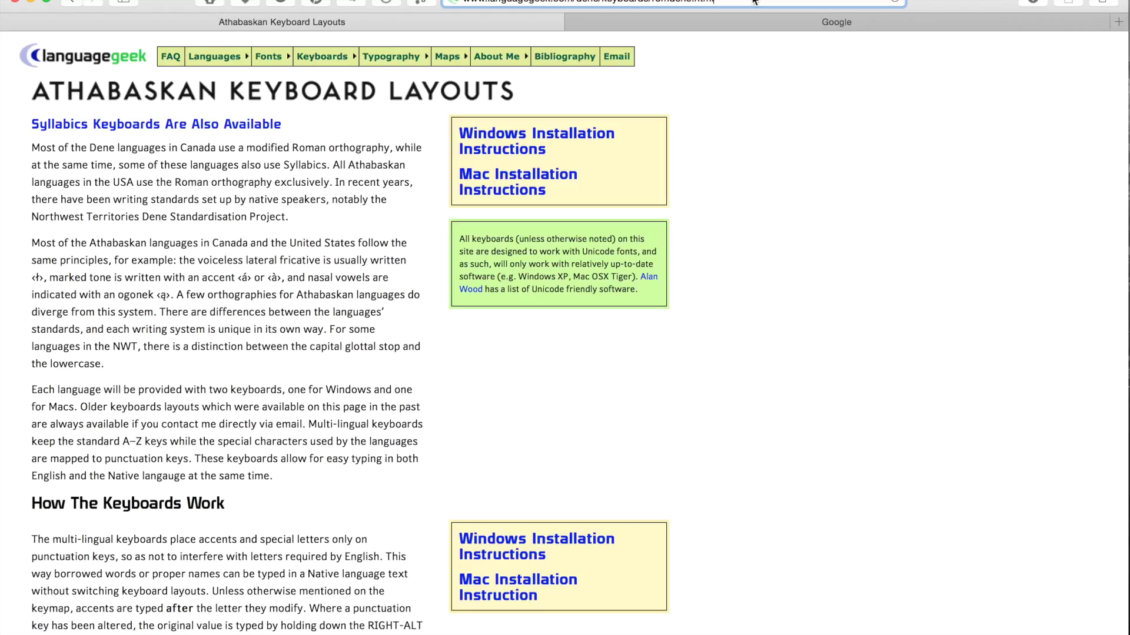
pyautogui.moveTo(753, 2); pyautogui.dragTo(465, 3)
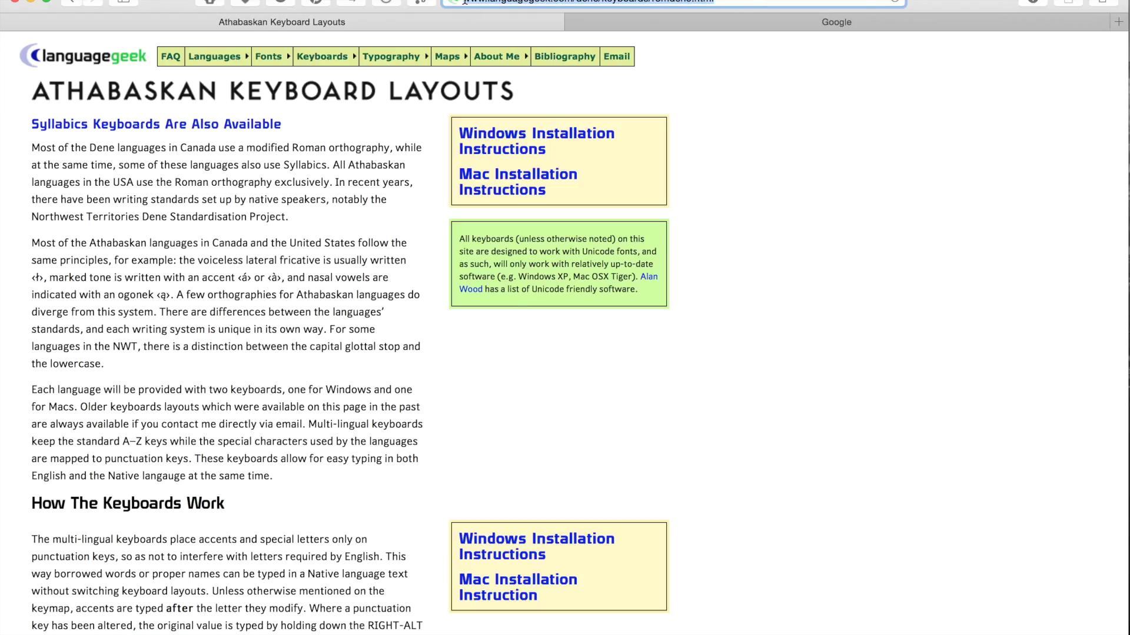
pyautogui.click(838, 154)
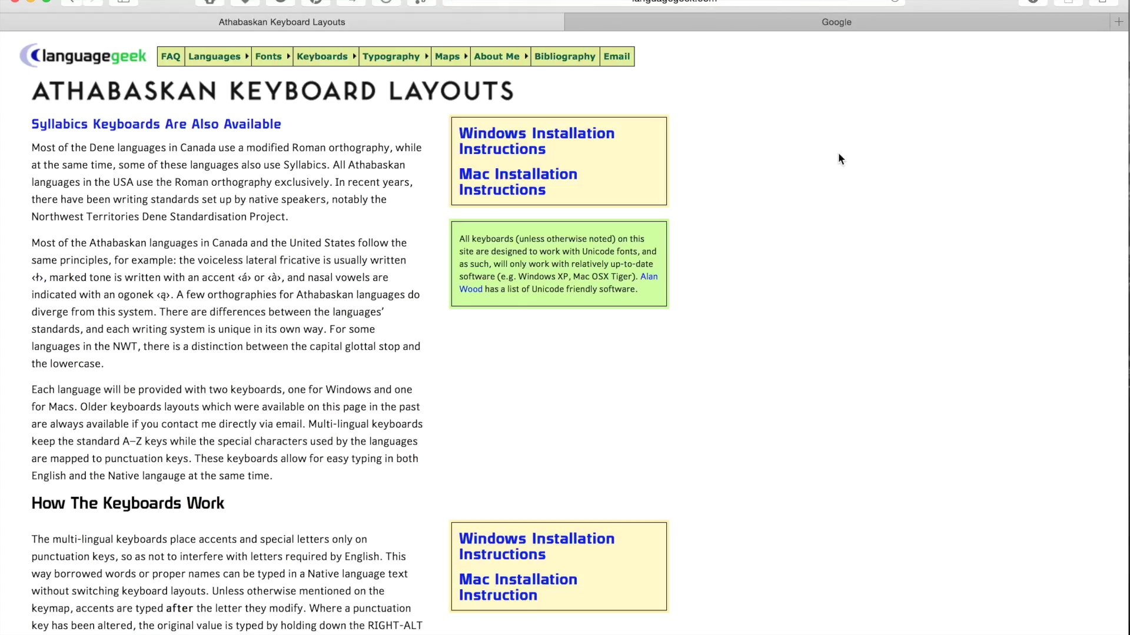
# Scroll to the Keyboard Maps And Keyboards list and jump to the American South West section
pyautogui.scroll(-5, 630, 397)
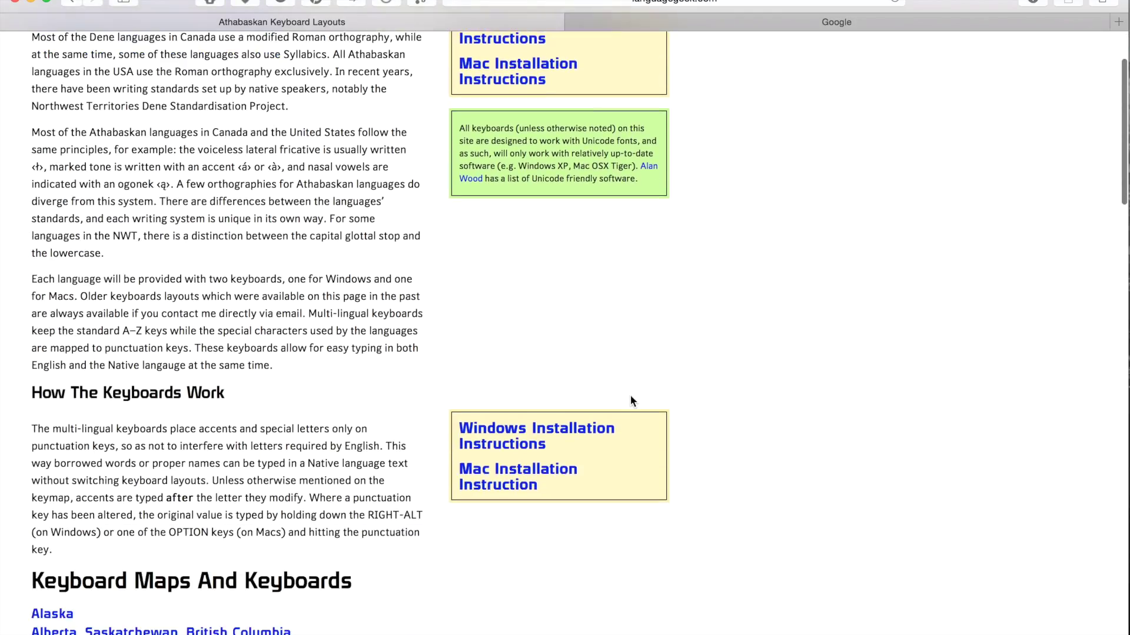
pyautogui.scroll(-3, 630, 402)
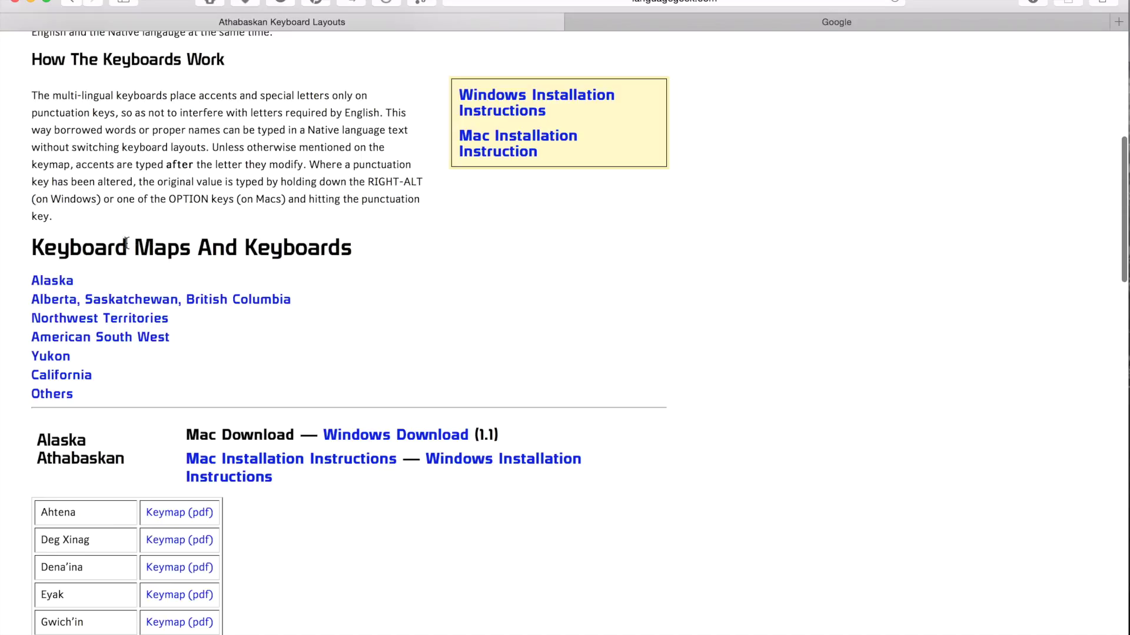
pyautogui.tripleClick(117, 243)
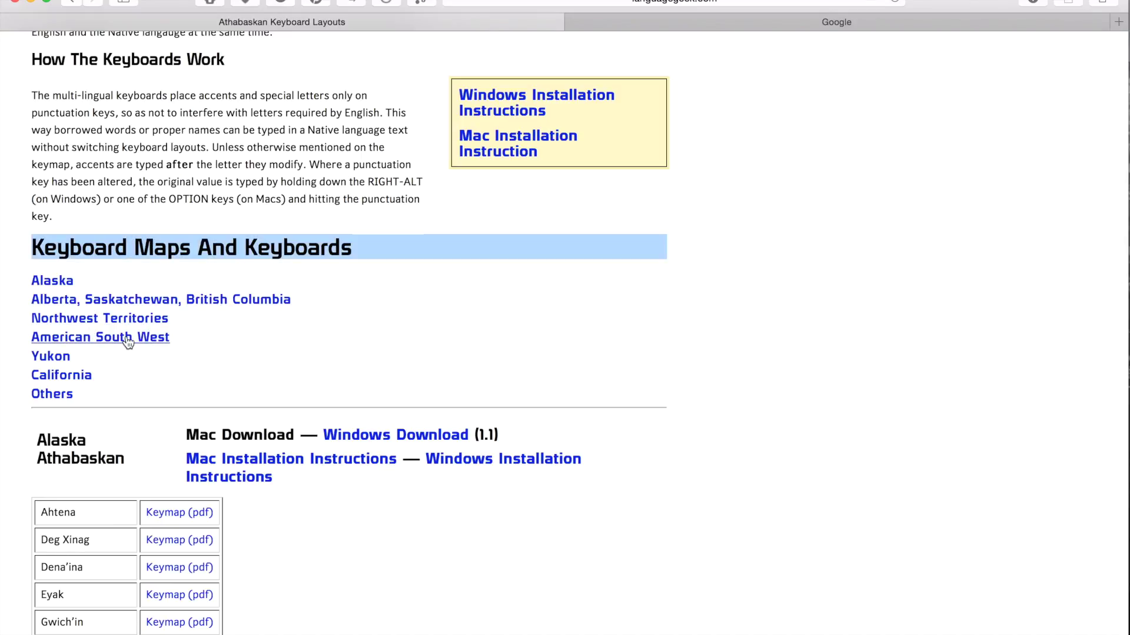
pyautogui.moveTo(174, 339); pyautogui.dragTo(180, 339)
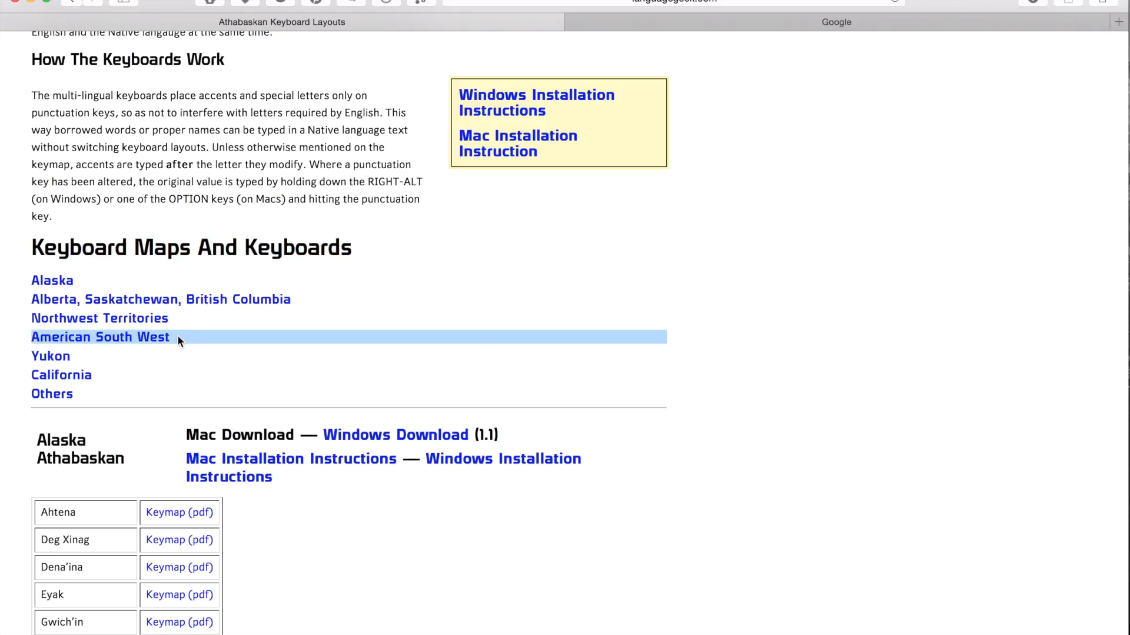
pyautogui.click(162, 337)
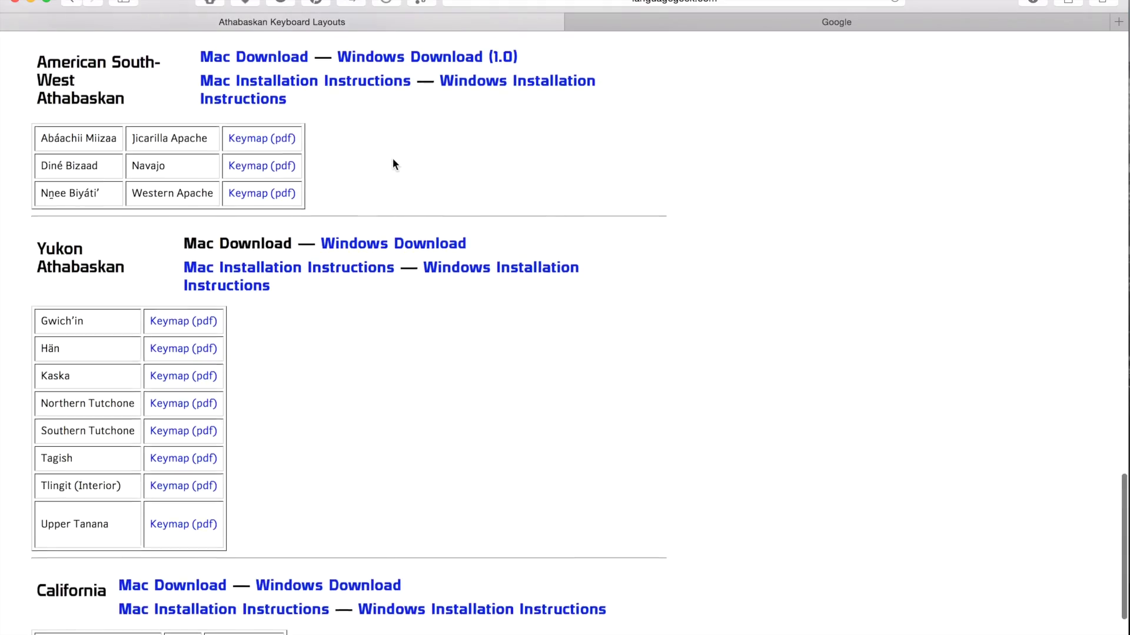
# Download the American South-West Athabaskan Mac keyboard package and launch System Preferences from the Dock
pyautogui.scroll(1, 174, 100)
pyautogui.moveTo(37, 72); pyautogui.dragTo(129, 110)
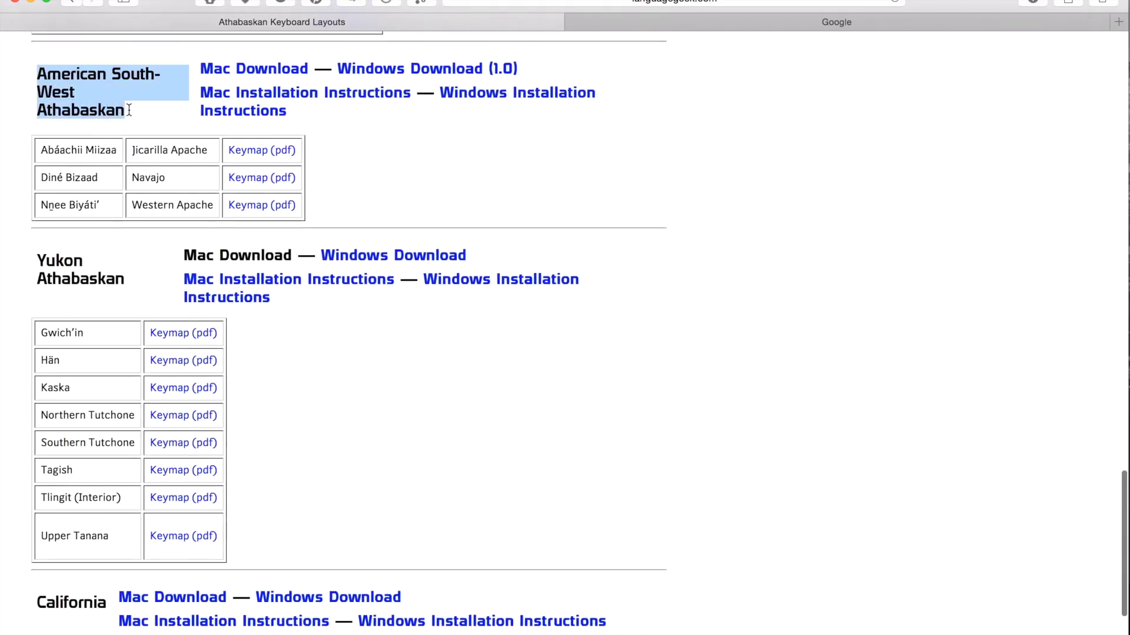
pyautogui.click(164, 108)
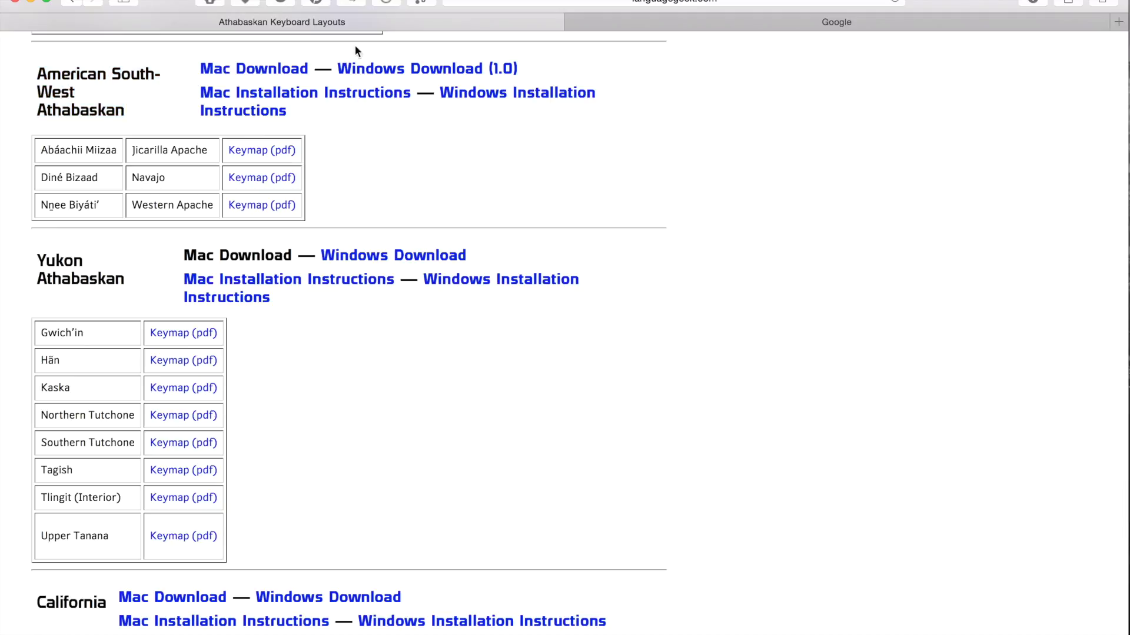
pyautogui.click(260, 66)
pyautogui.moveTo(88, 633)
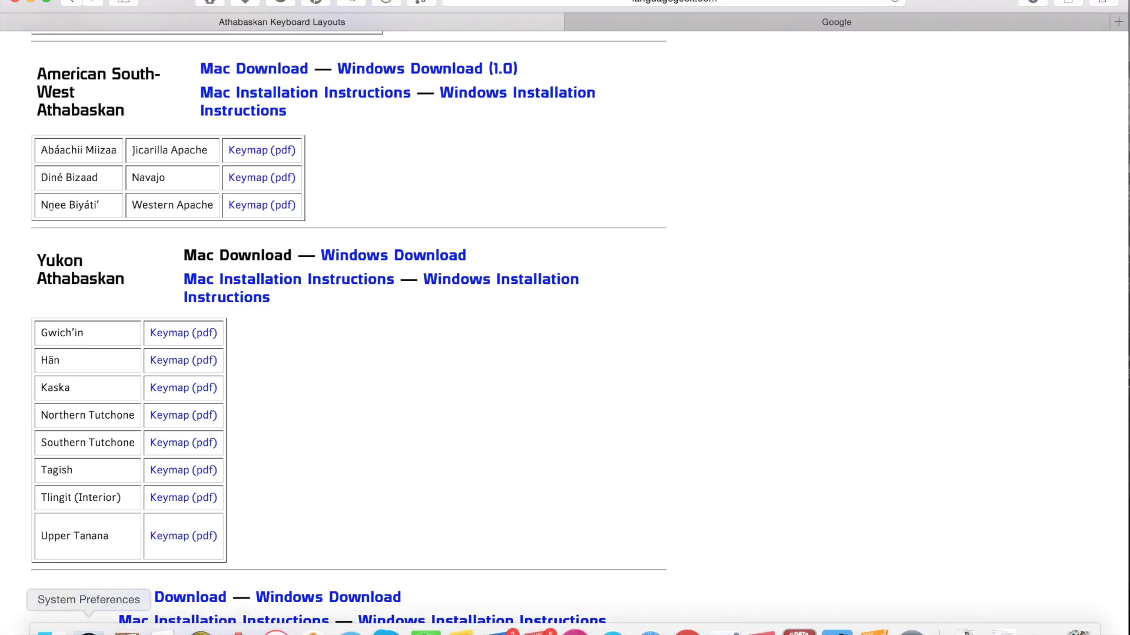
pyautogui.click(88, 631)
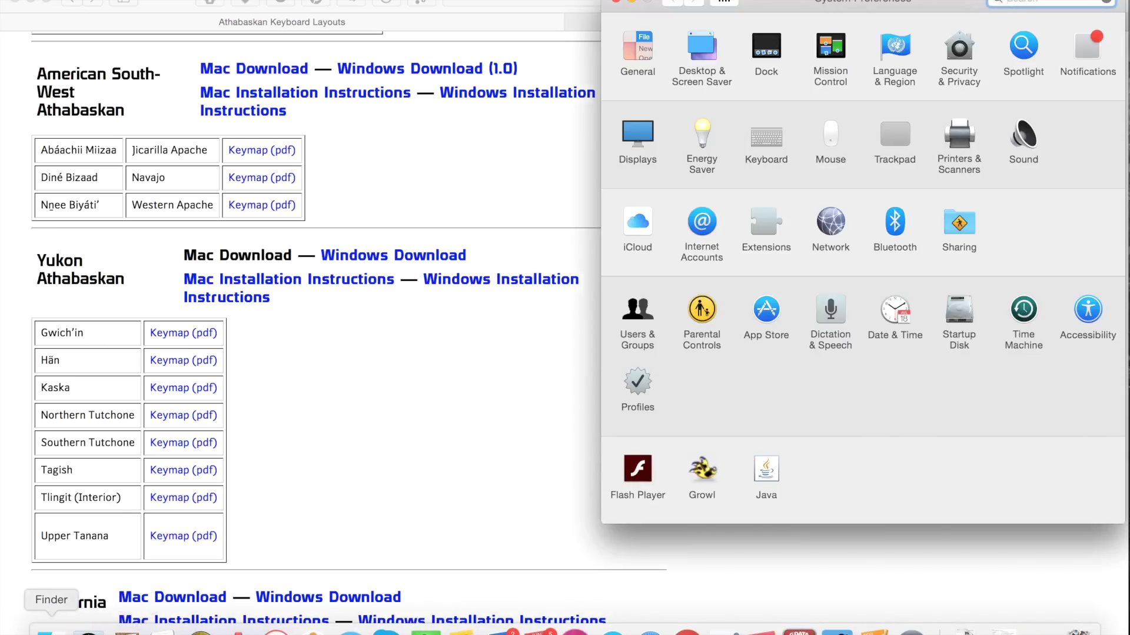
# Unzip Mac_SouthWestAthabaskan.zip in the Finder Downloads folder
pyautogui.click(45, 622)
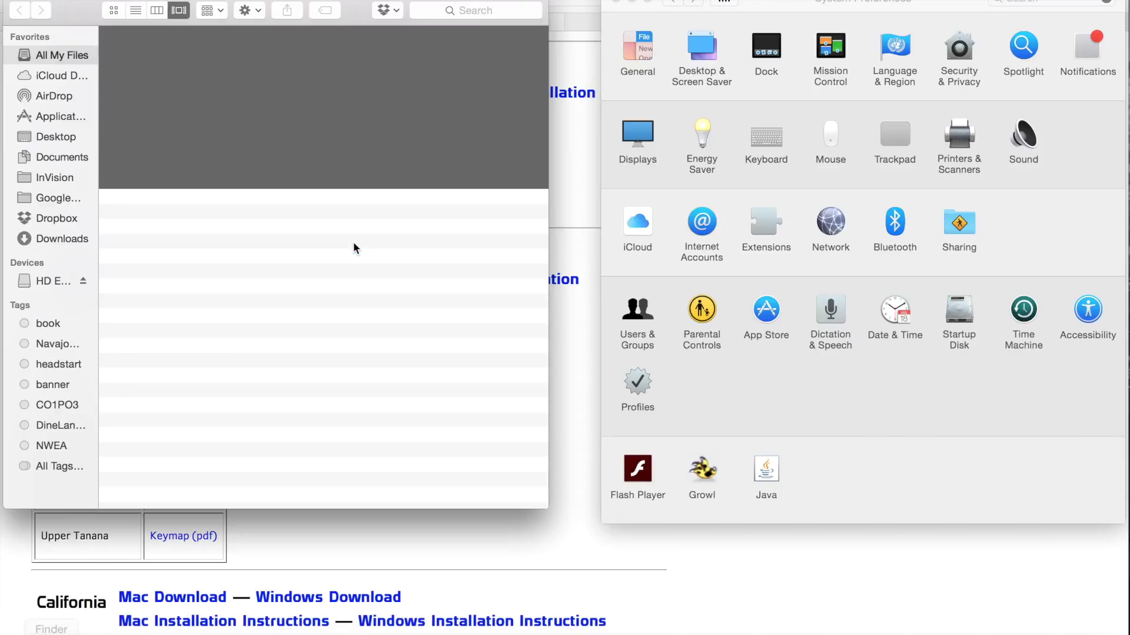
pyautogui.click(75, 242)
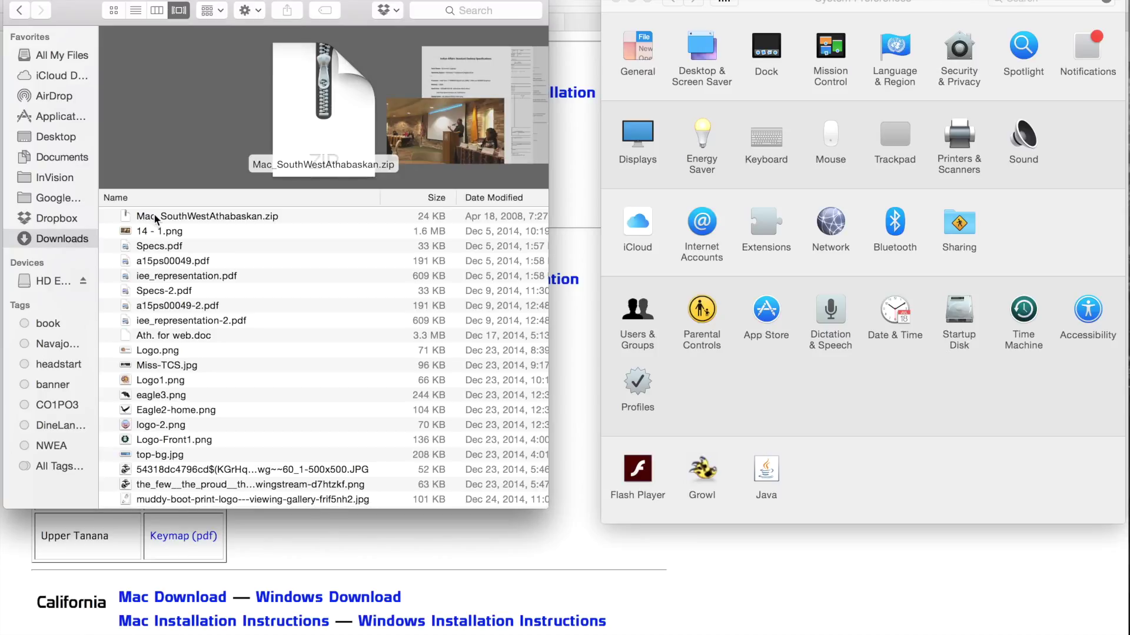
pyautogui.click(208, 218)
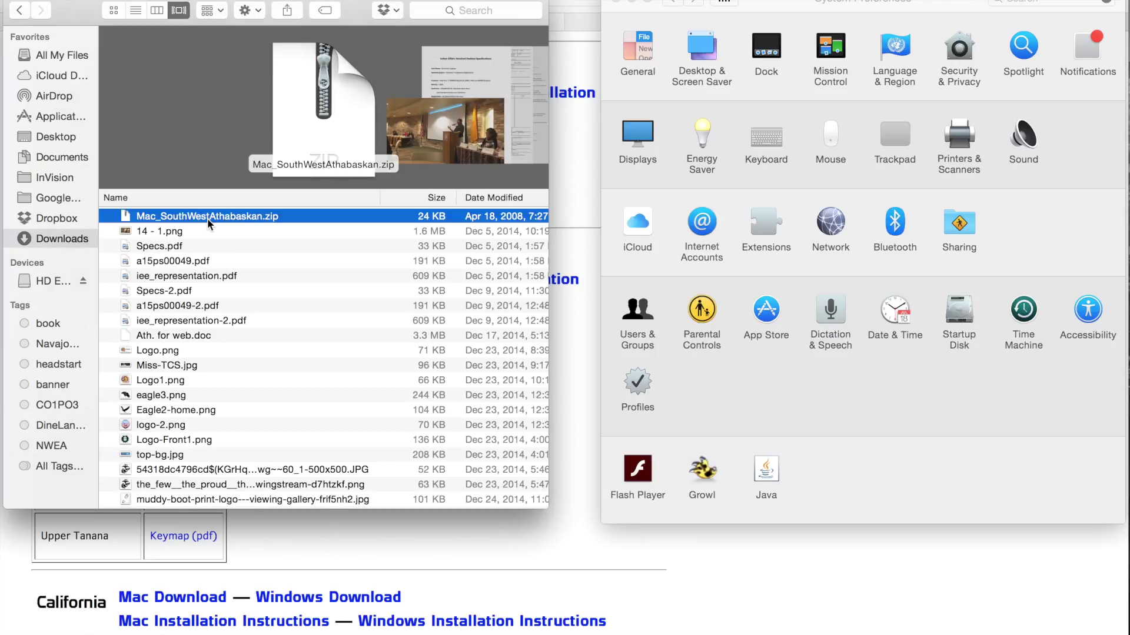
pyautogui.doubleClick(245, 219)
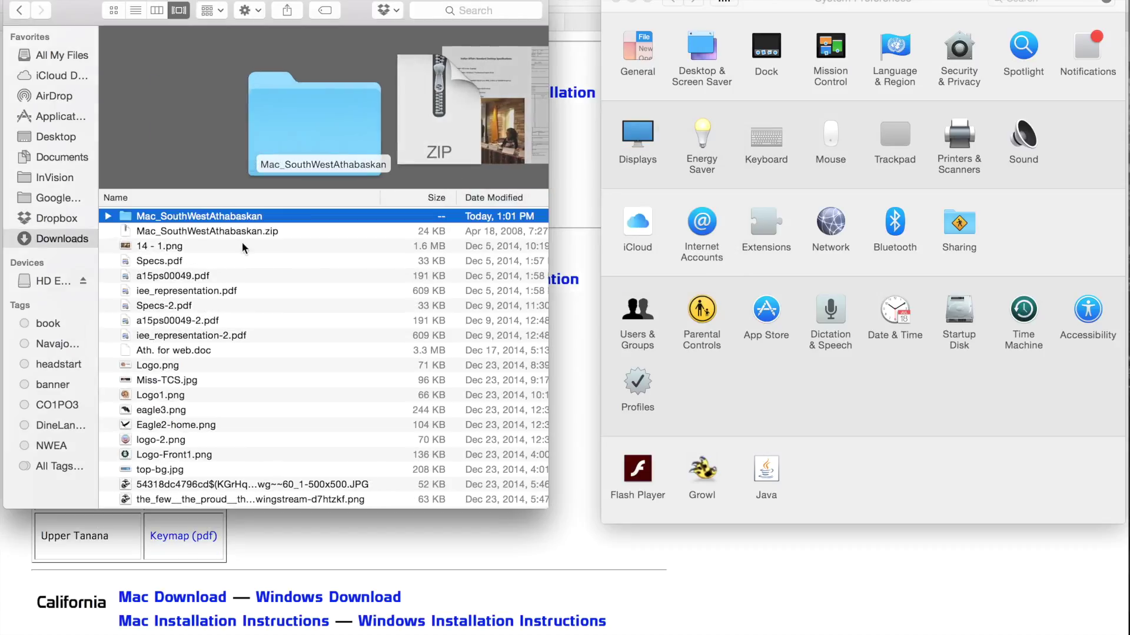
# Expand the unzipped folder, select the mac_dinebizaad layout, and bring up the Go menu
pyautogui.click(109, 216)
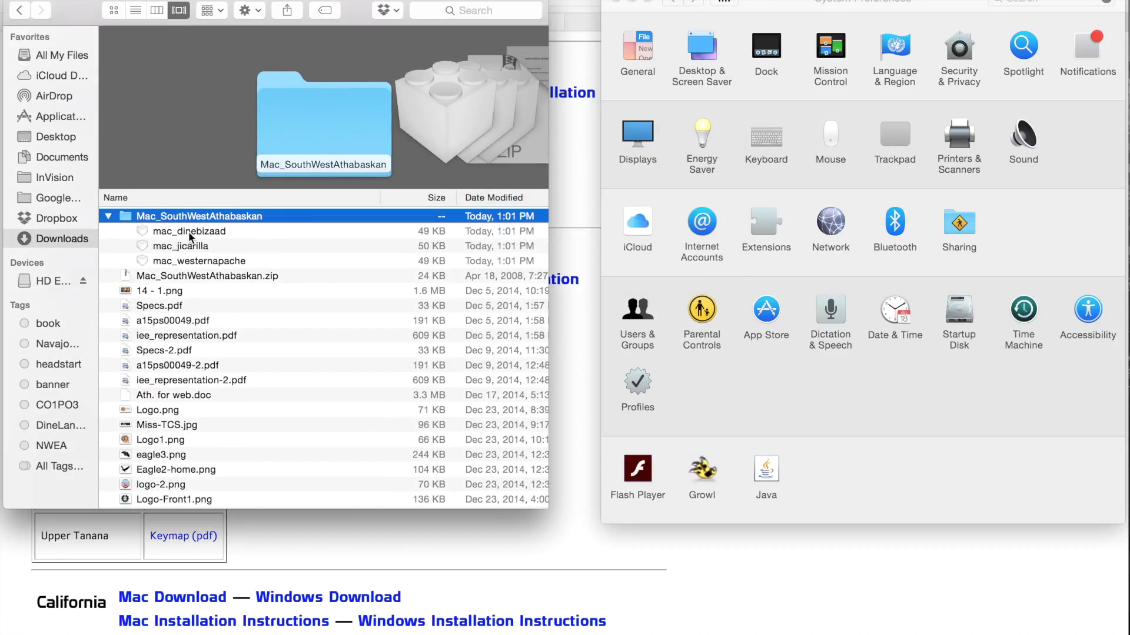
pyautogui.click(189, 232)
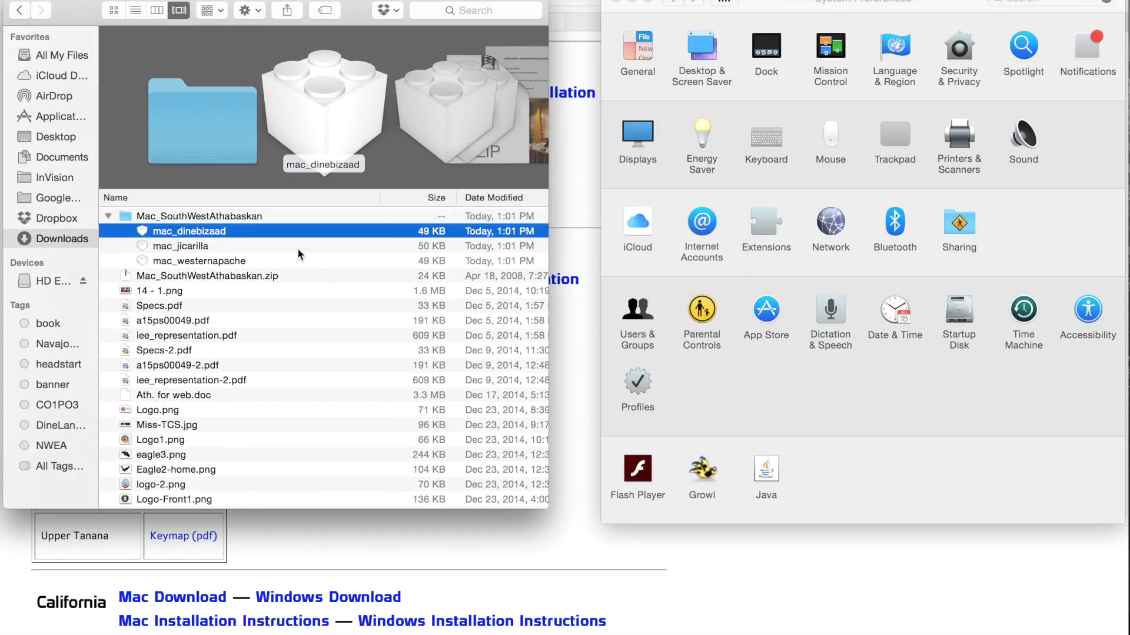
pyautogui.click(197, 0)
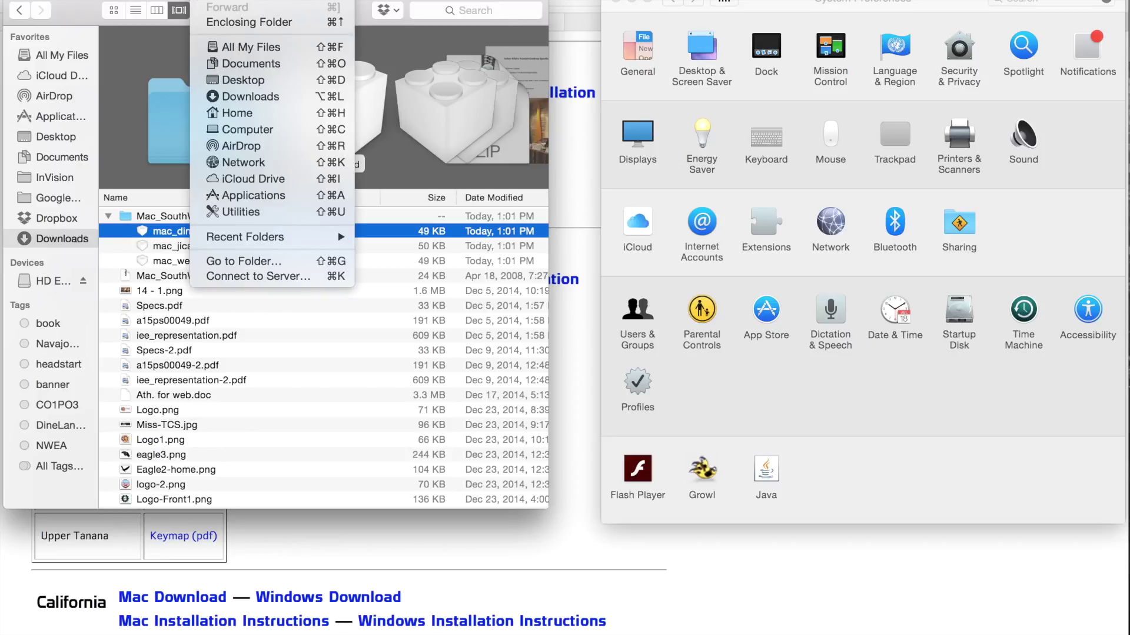
pyautogui.moveTo(233, 0)
pyautogui.moveTo(197, 0)
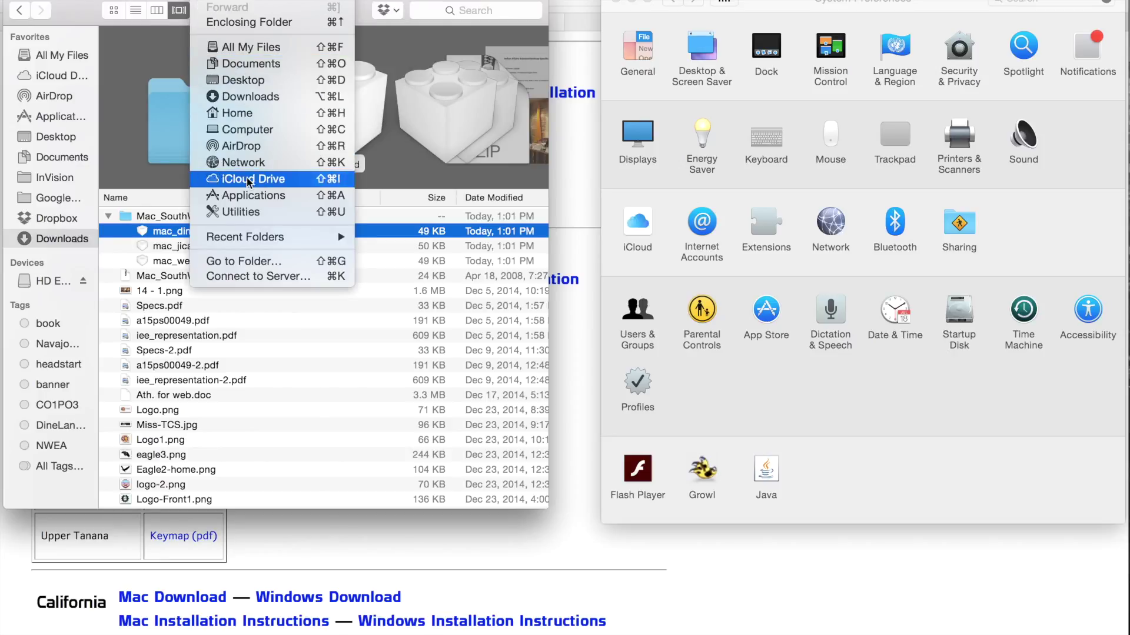
# Go to the /Library/Keyboard Layouts folder, which holds Mac_Iroquoian.bundle
pyautogui.click(248, 265)
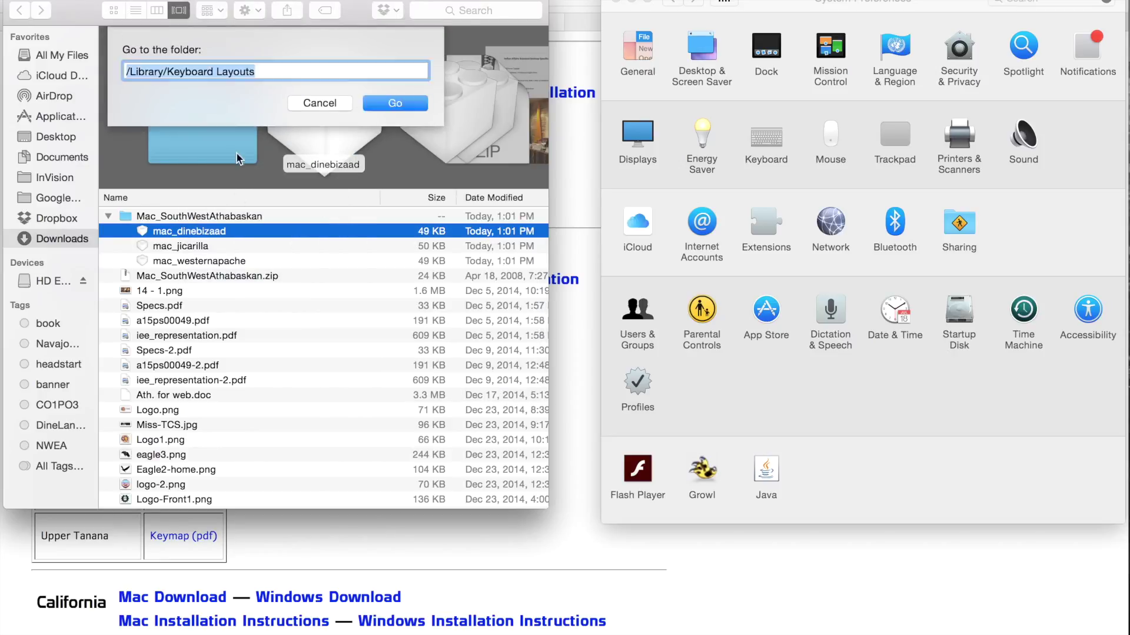
pyautogui.click(263, 72)
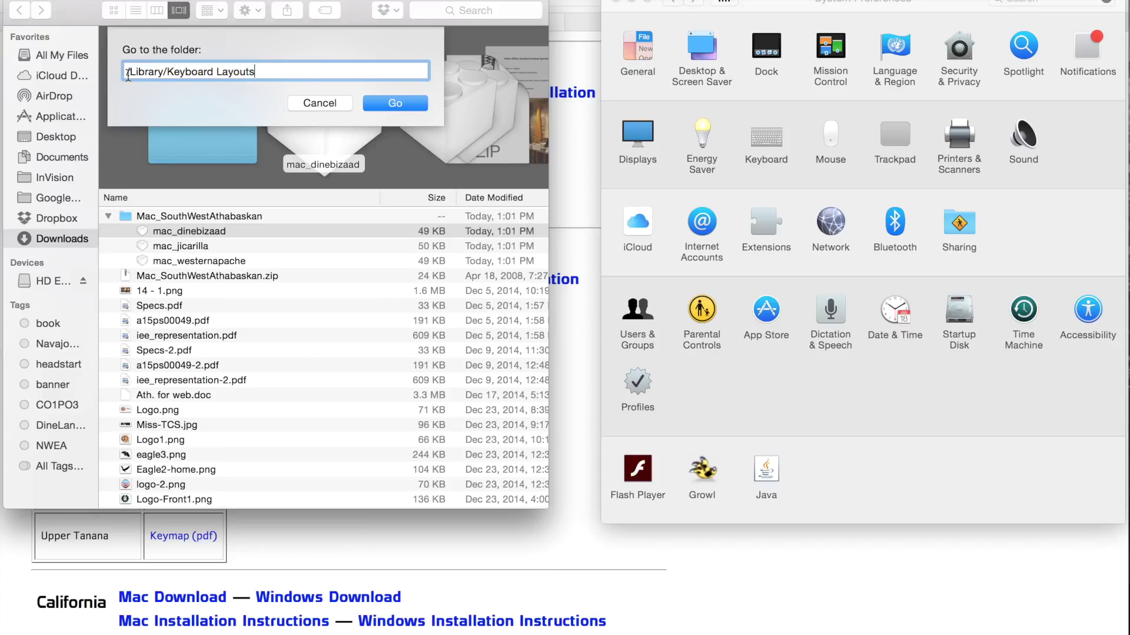
pyautogui.moveTo(261, 71); pyautogui.dragTo(123, 71)
pyautogui.click(386, 104)
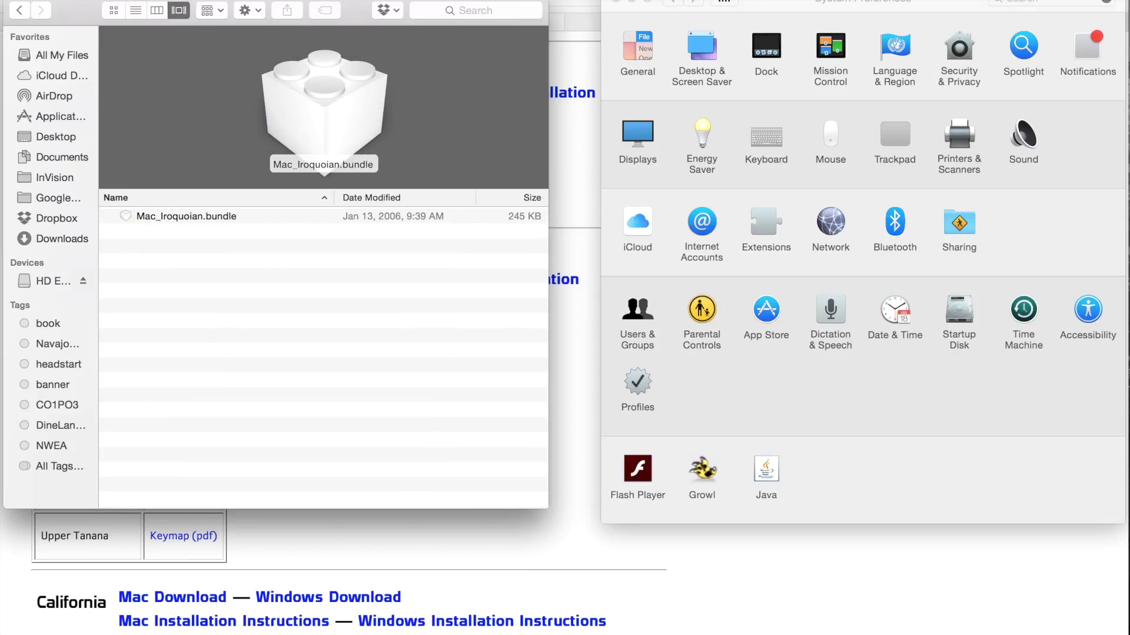
# Open a second Finder window and move it to the right half of the screen
pyautogui.click(97, 0)
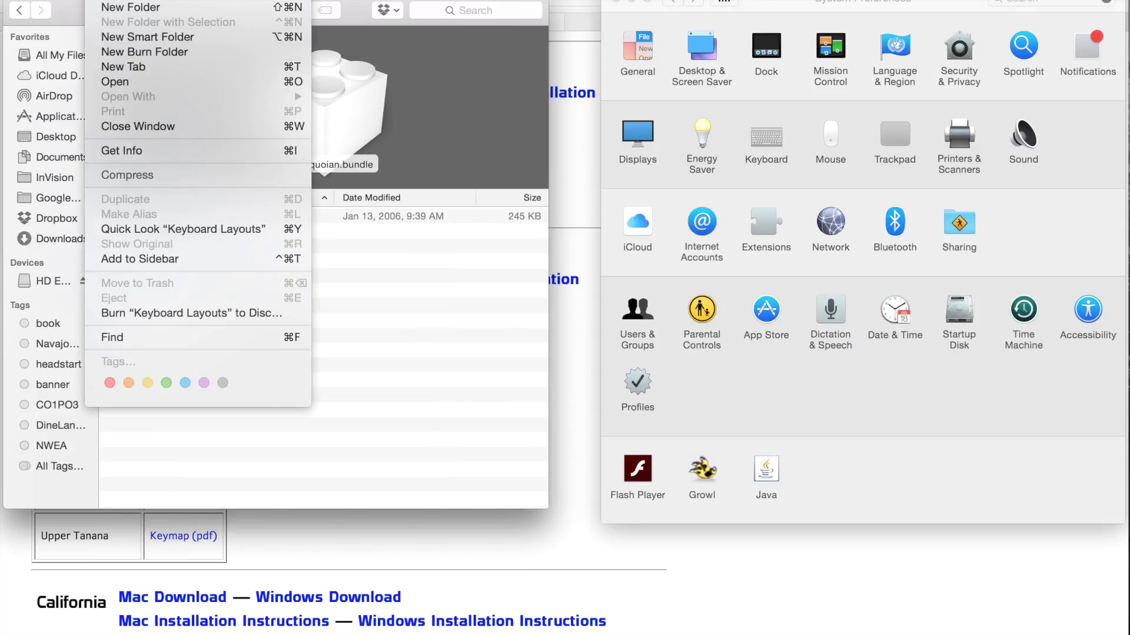
pyautogui.click(118, 2)
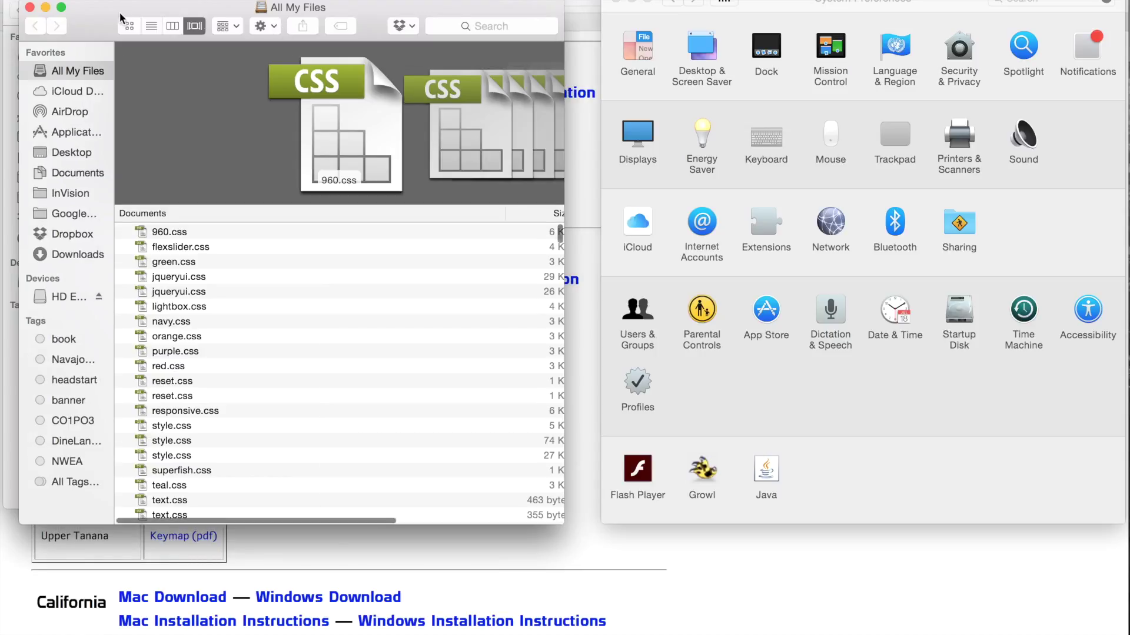
pyautogui.moveTo(119, 12); pyautogui.dragTo(642, 0)
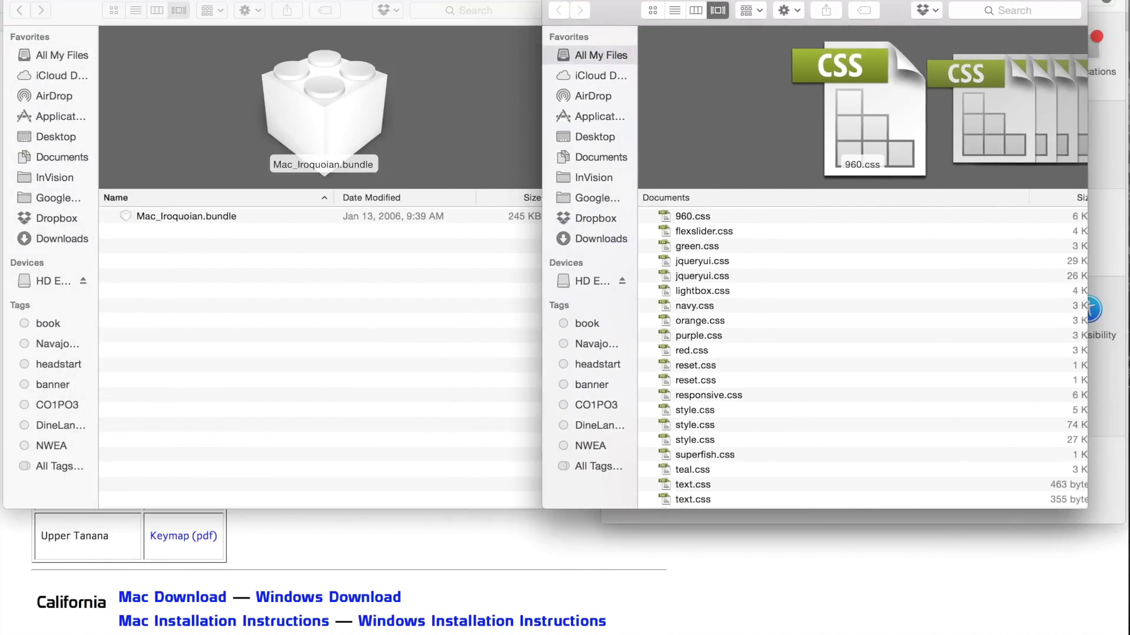
# Move mac_dinebizaad from Downloads into Keyboard Layouts, authenticating with the administrator password
pyautogui.click(588, 241)
pyautogui.click(666, 217)
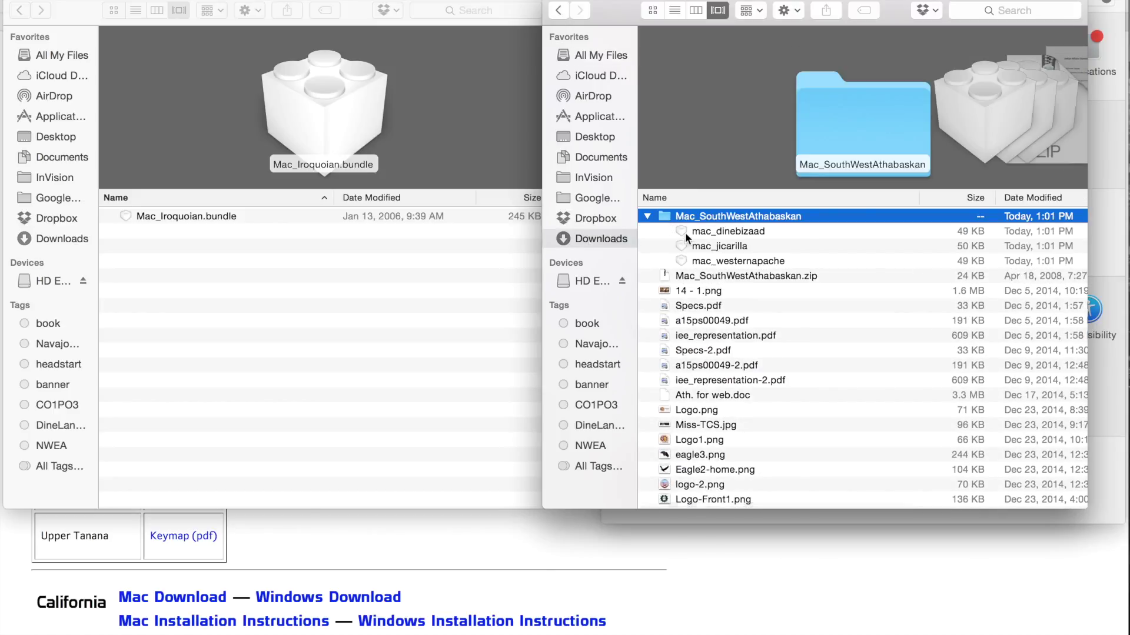
pyautogui.click(690, 233)
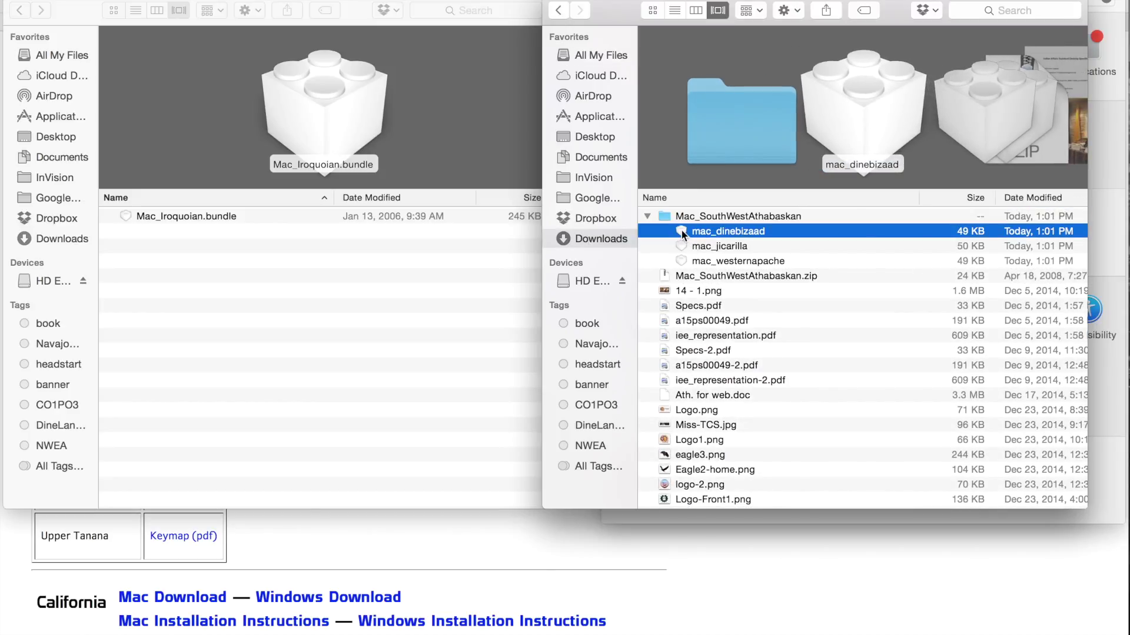
pyautogui.moveTo(690, 233); pyautogui.dragTo(245, 282)
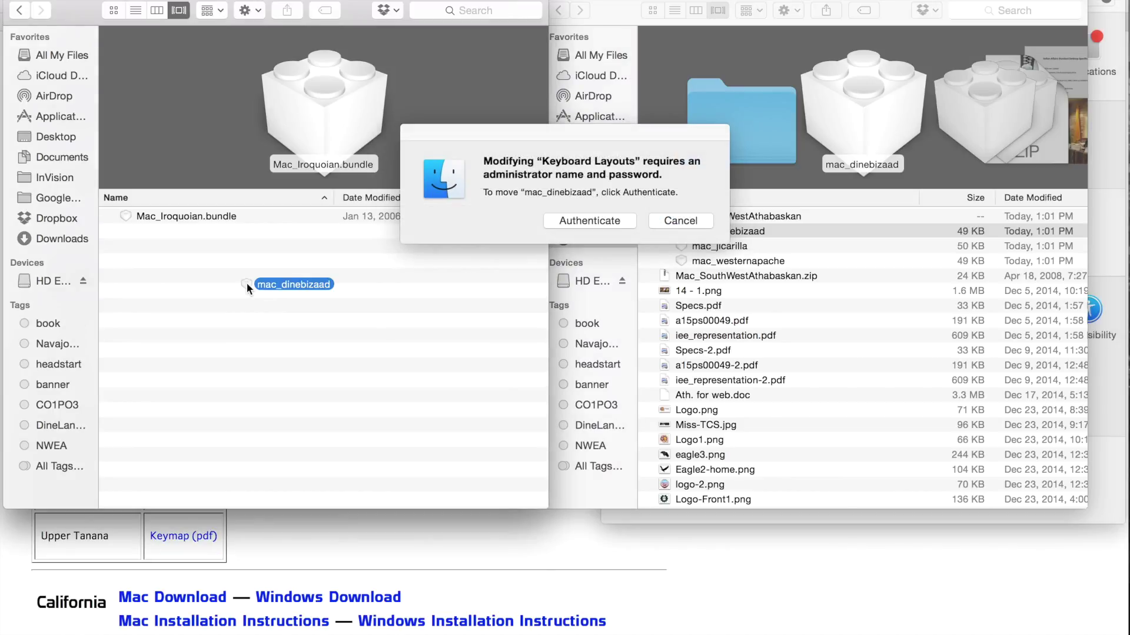
pyautogui.click(603, 218)
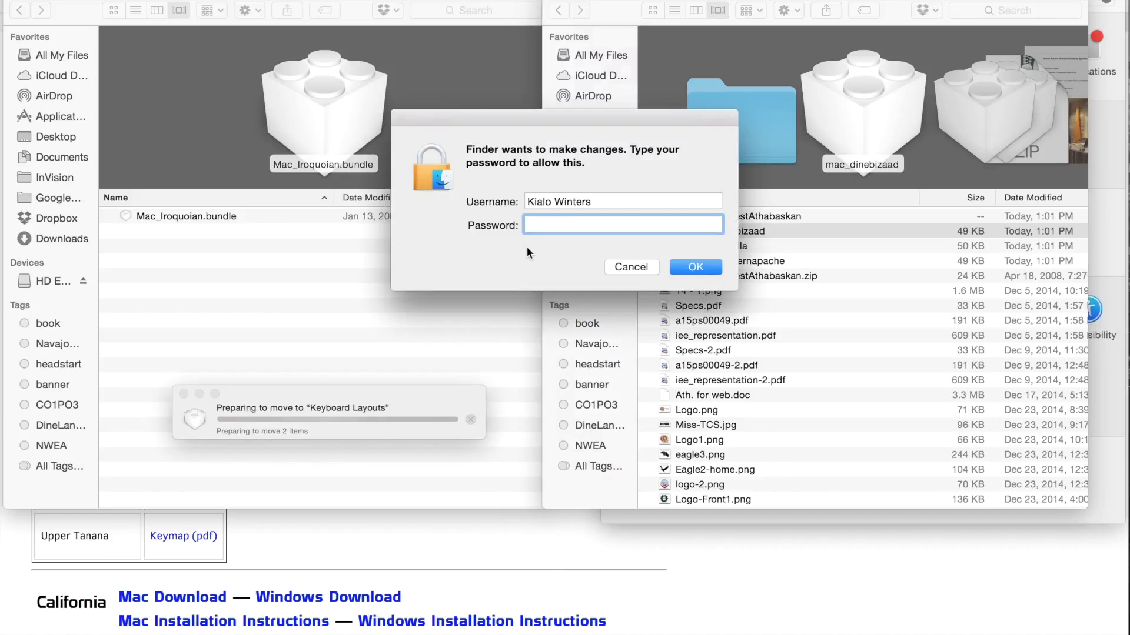
pyautogui.write('••••••••••')
pyautogui.press('Return')
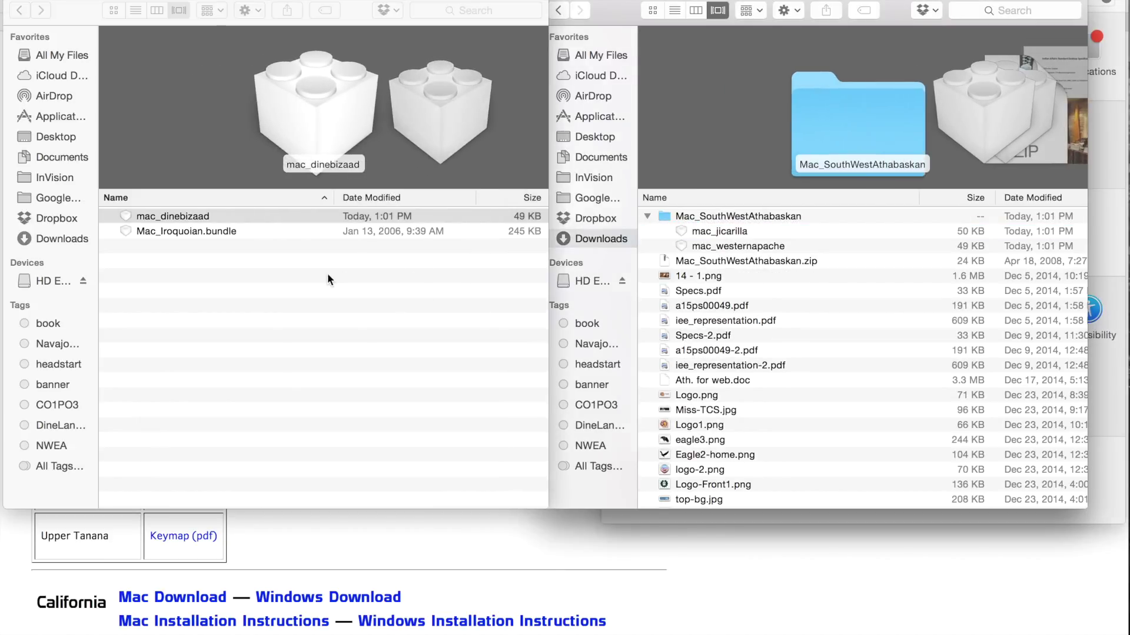
# Confirm mac_dinebizaad sits in Keyboard Layouts and close the Downloads window
pyautogui.click(328, 276)
pyautogui.click(175, 215)
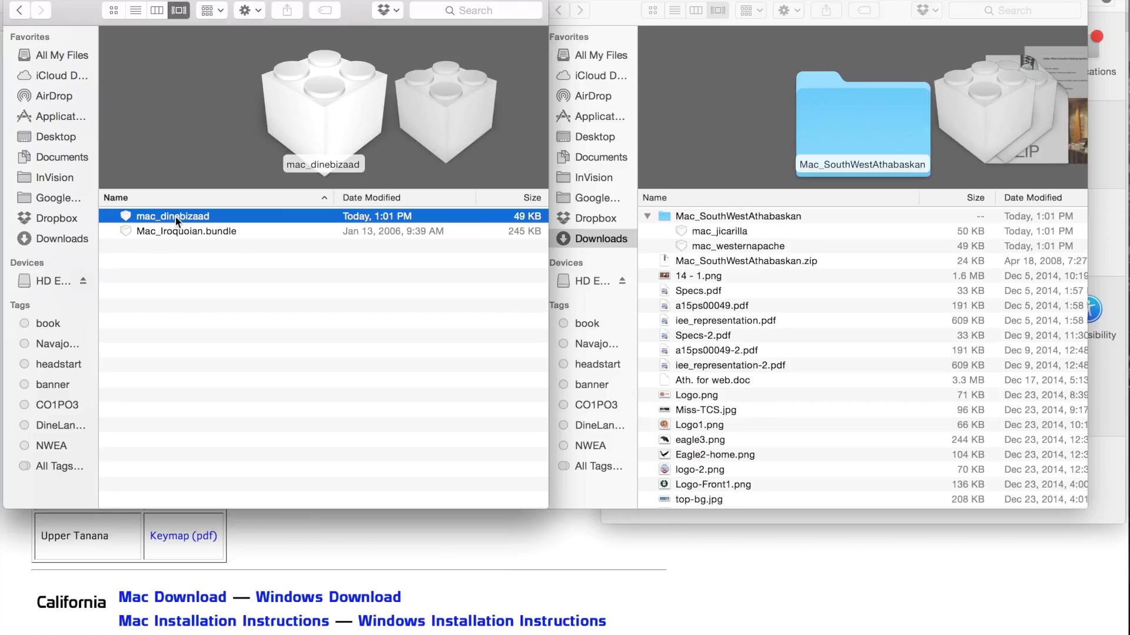
pyautogui.click(606, 6)
pyautogui.press('super+w')
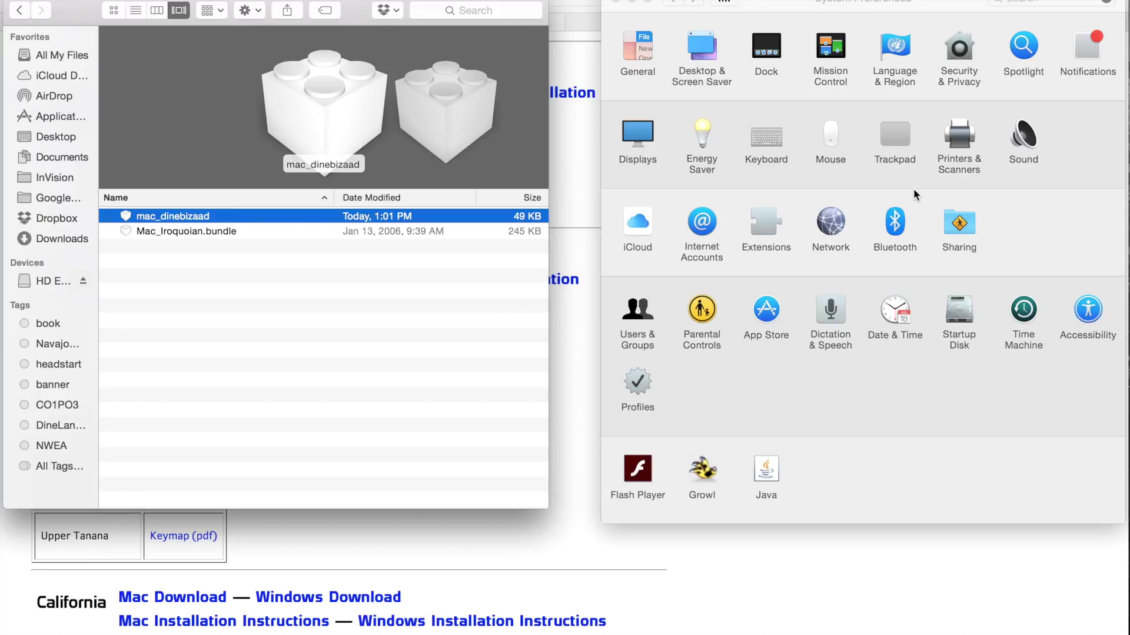
# In Keyboard preferences, look over the Text and Shortcuts tabs, then view Input Sources listing U.S. and Wendat
pyautogui.click(784, 132)
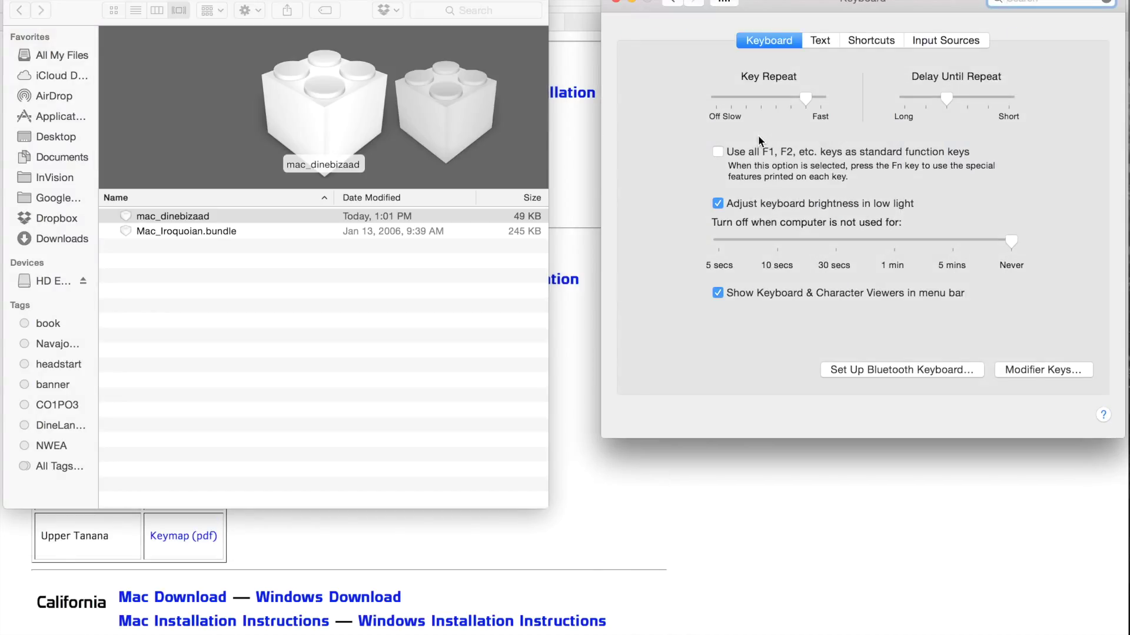
pyautogui.click(672, 3)
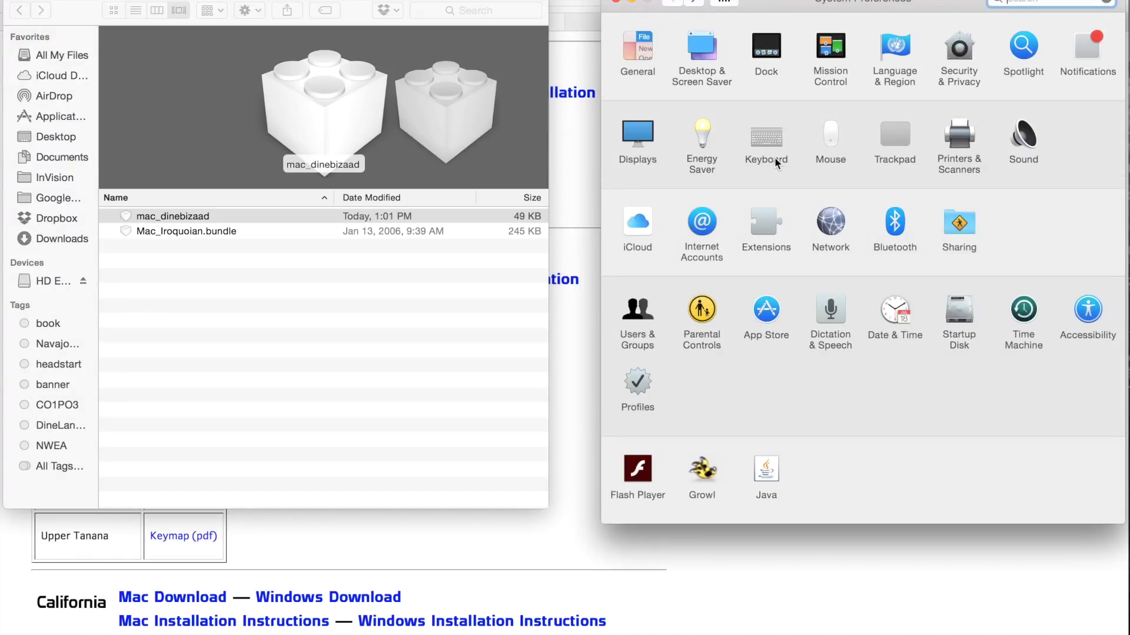
pyautogui.click(777, 137)
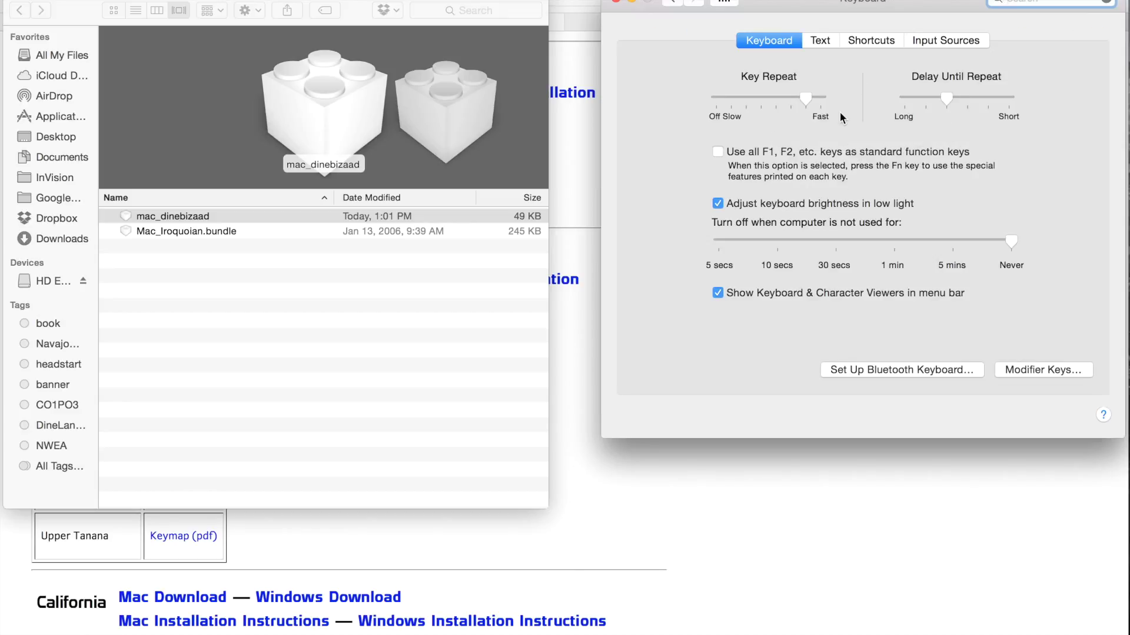
pyautogui.click(822, 40)
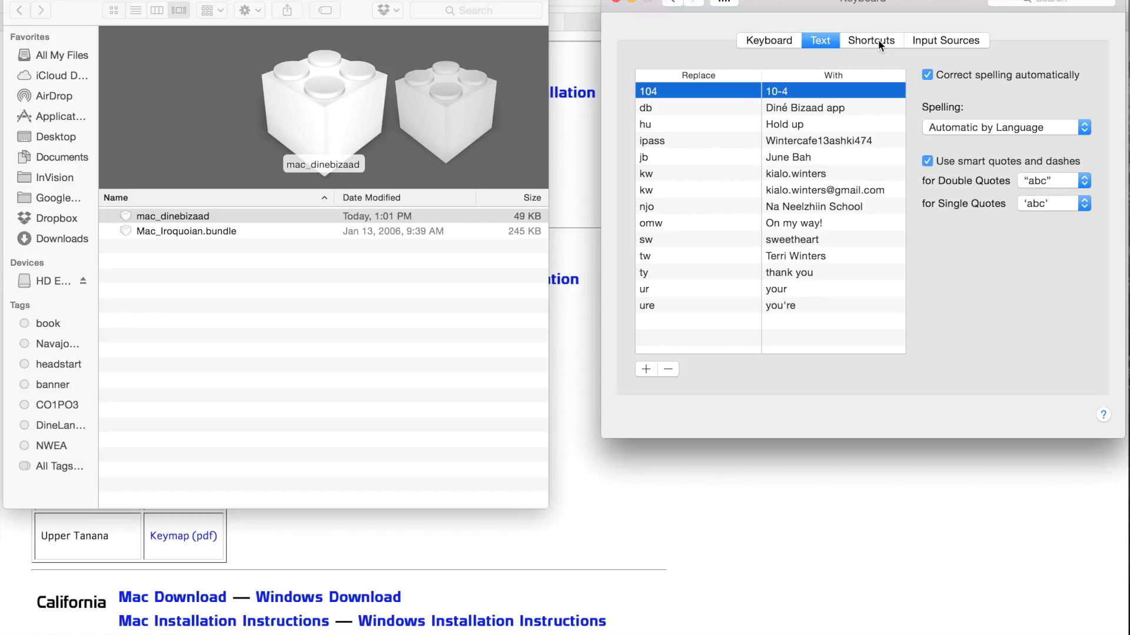
pyautogui.click(878, 40)
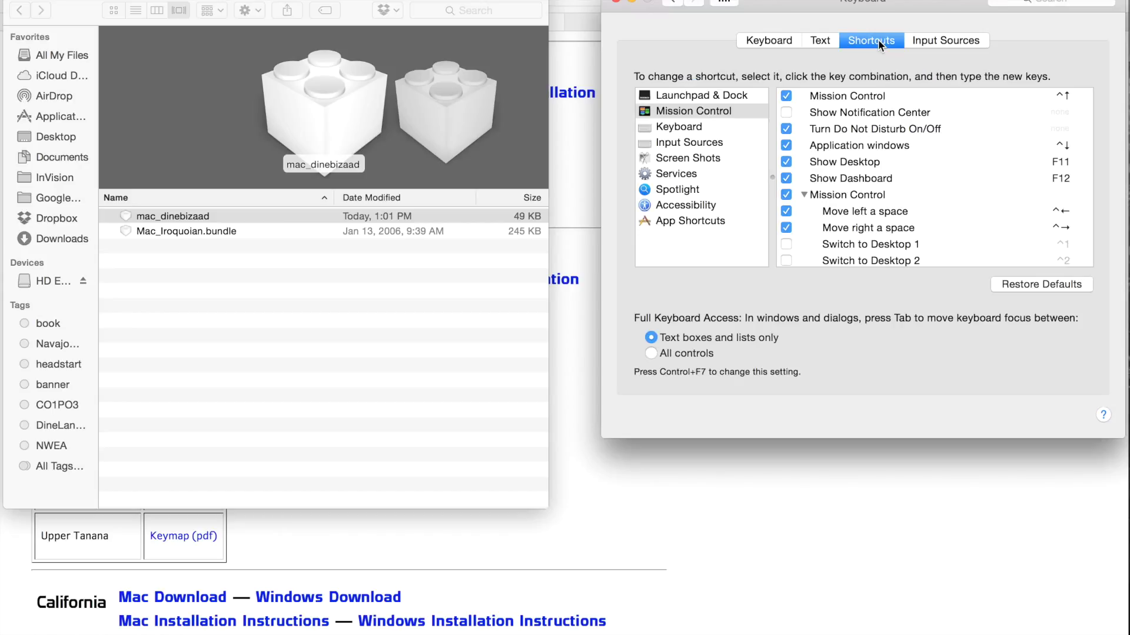
pyautogui.click(938, 41)
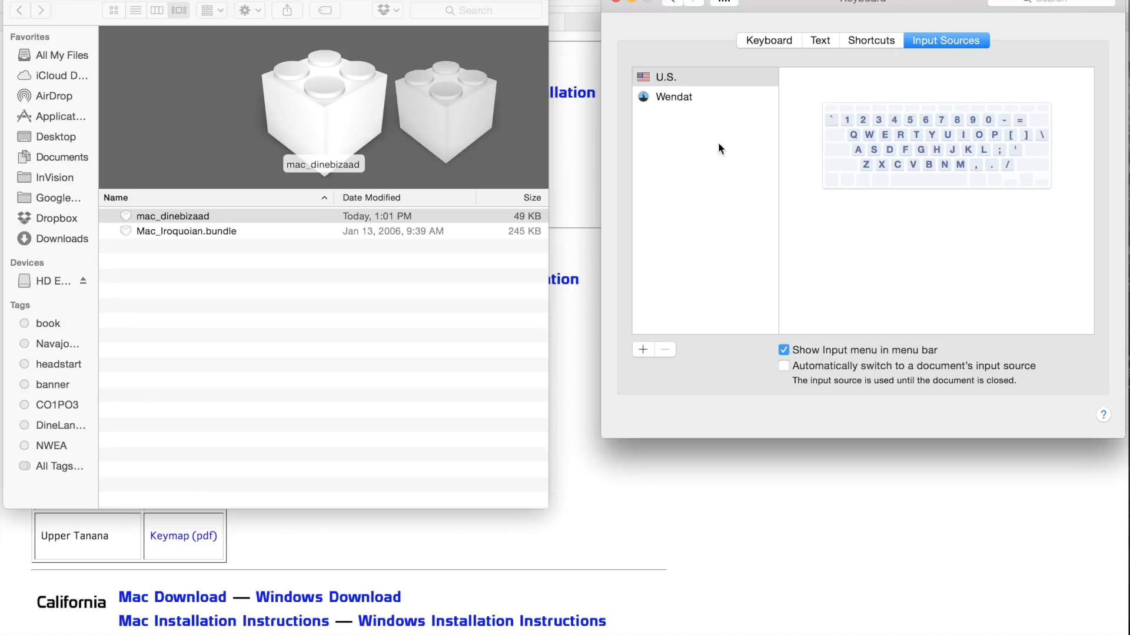
pyautogui.click(697, 98)
pyautogui.click(697, 79)
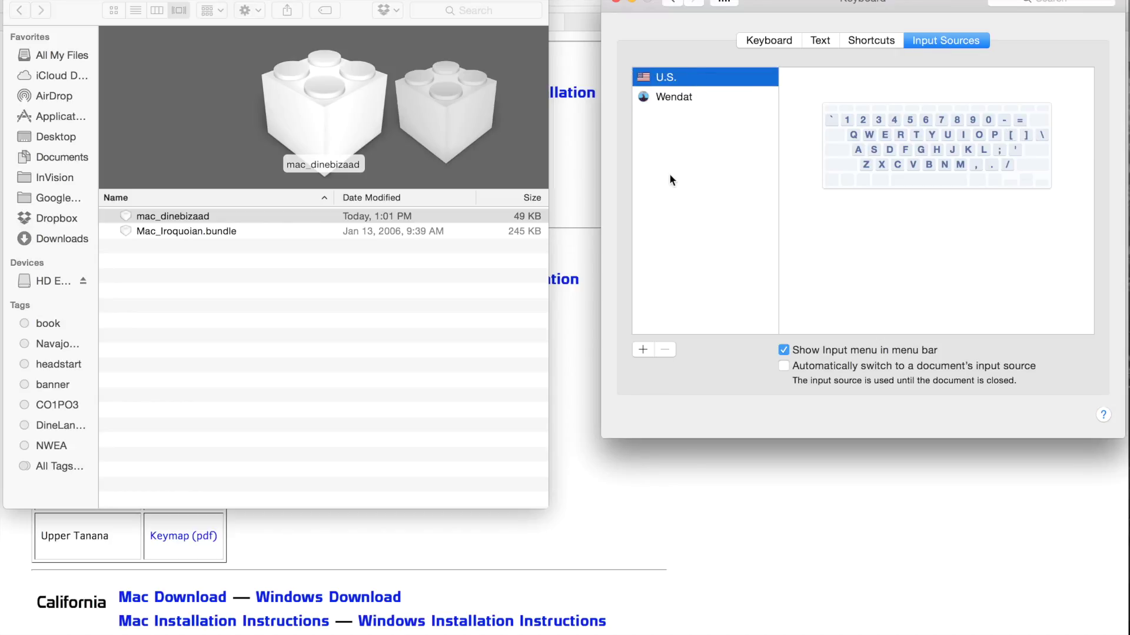
# Add the Diné Bizaad (Navajo) layout from the Others group to the input sources
pyautogui.click(642, 349)
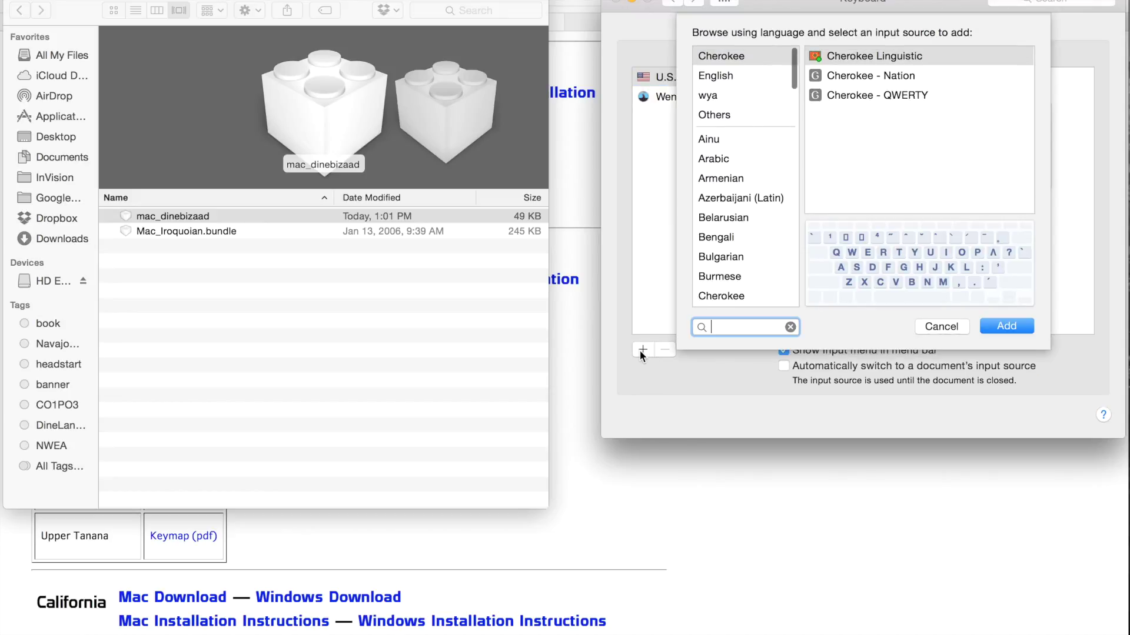
pyautogui.scroll(-10, 714, 178)
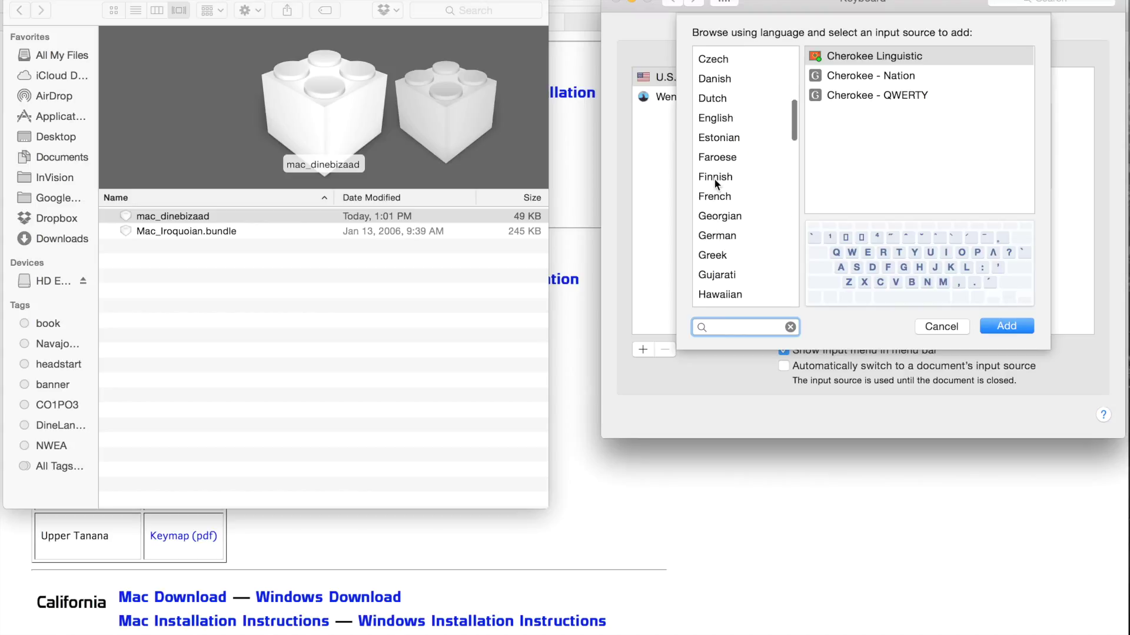
pyautogui.scroll(-15, 714, 178)
pyautogui.scroll(20, 714, 178)
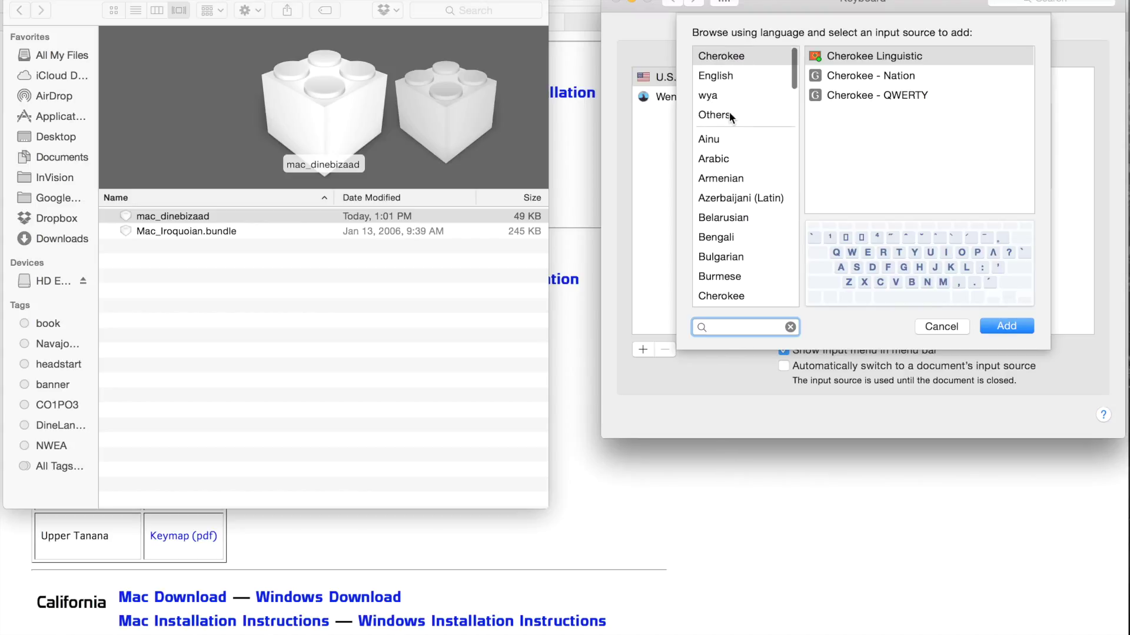
pyautogui.click(744, 114)
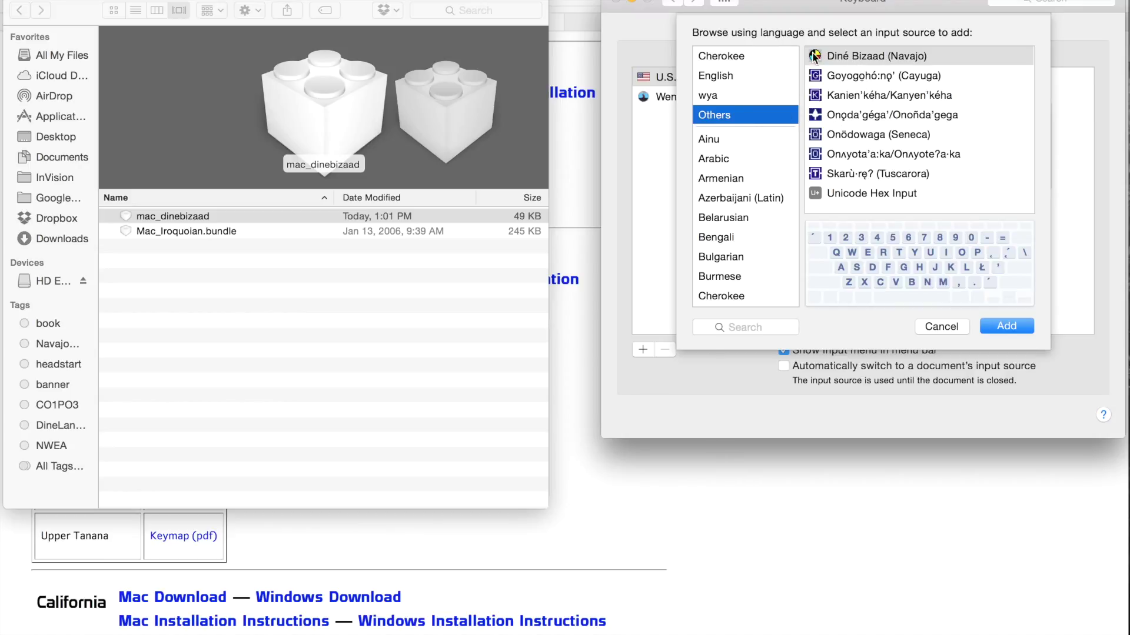
pyautogui.click(839, 59)
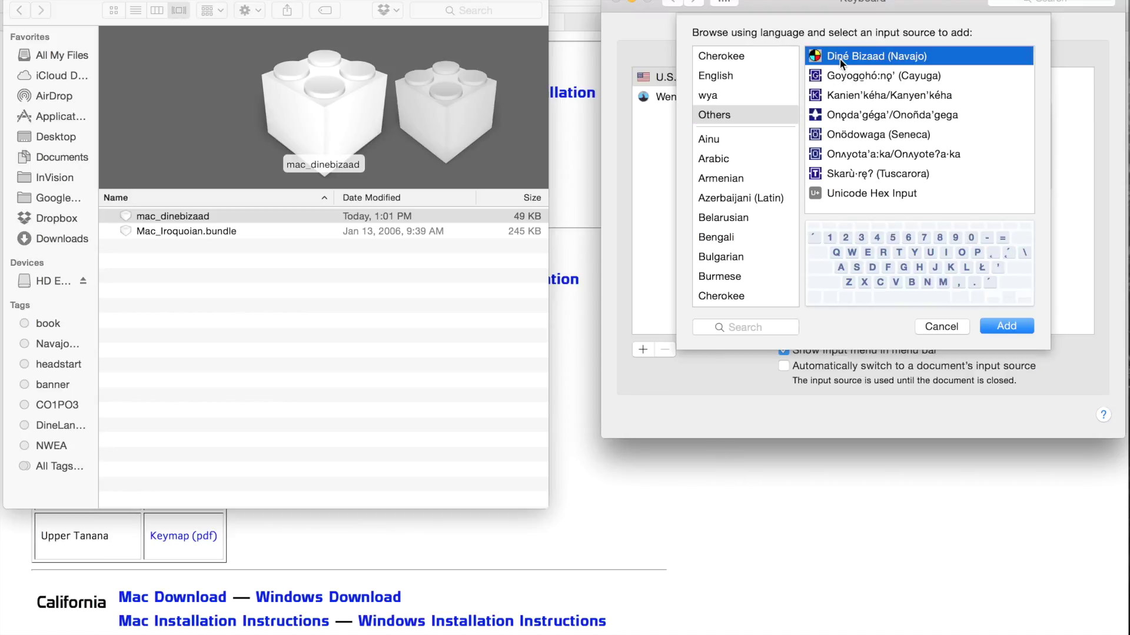
pyautogui.click(1003, 325)
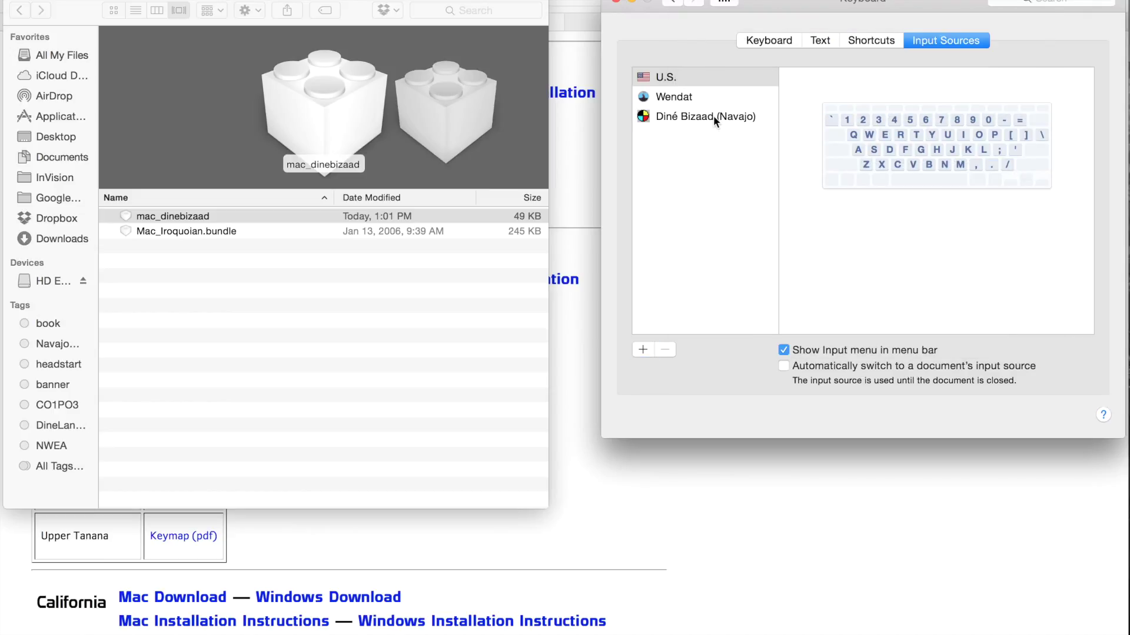
pyautogui.click(713, 115)
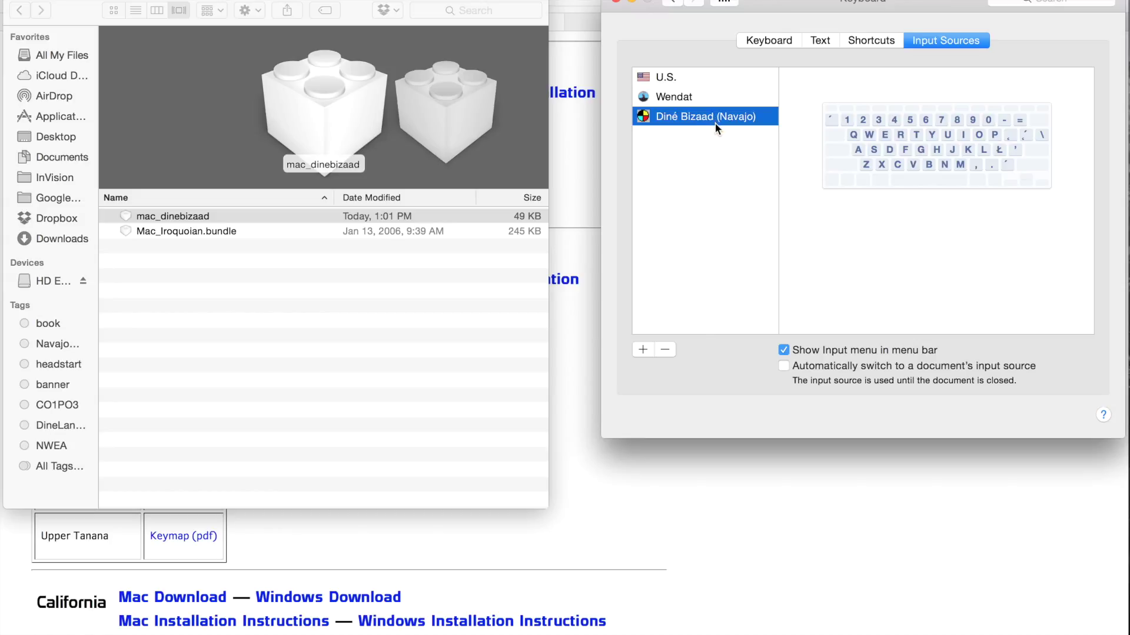
# Select Diné Bizaad (Navajo), check the menu-bar input menu, and review the Keyboard settings
pyautogui.click(709, 97)
pyautogui.click(708, 112)
pyautogui.click(1015, 1)
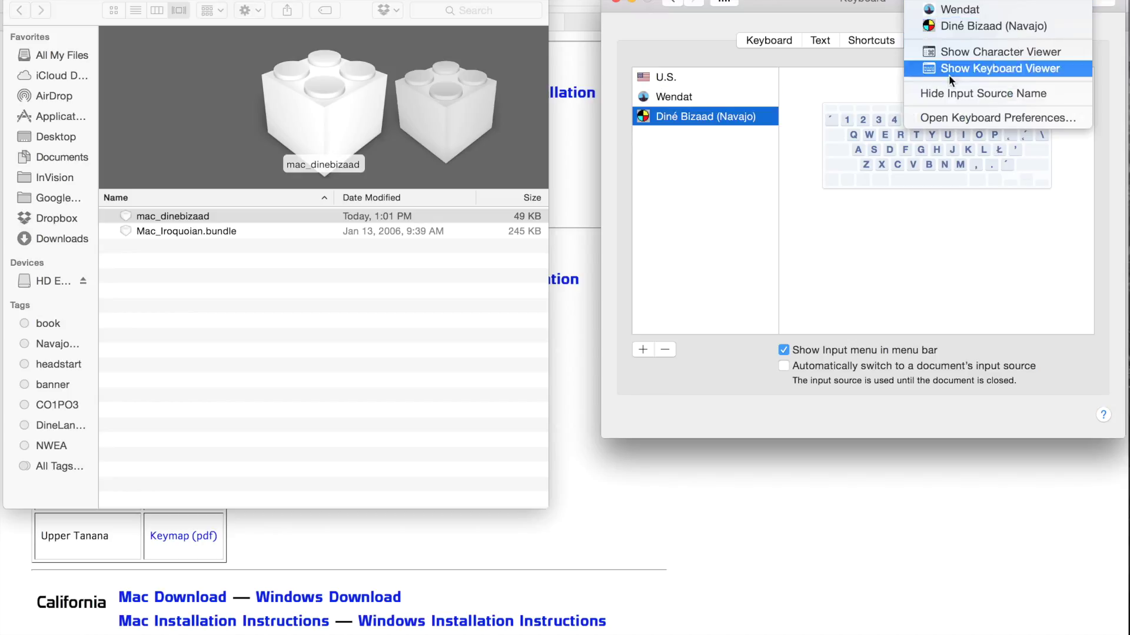
pyautogui.click(847, 79)
pyautogui.click(772, 37)
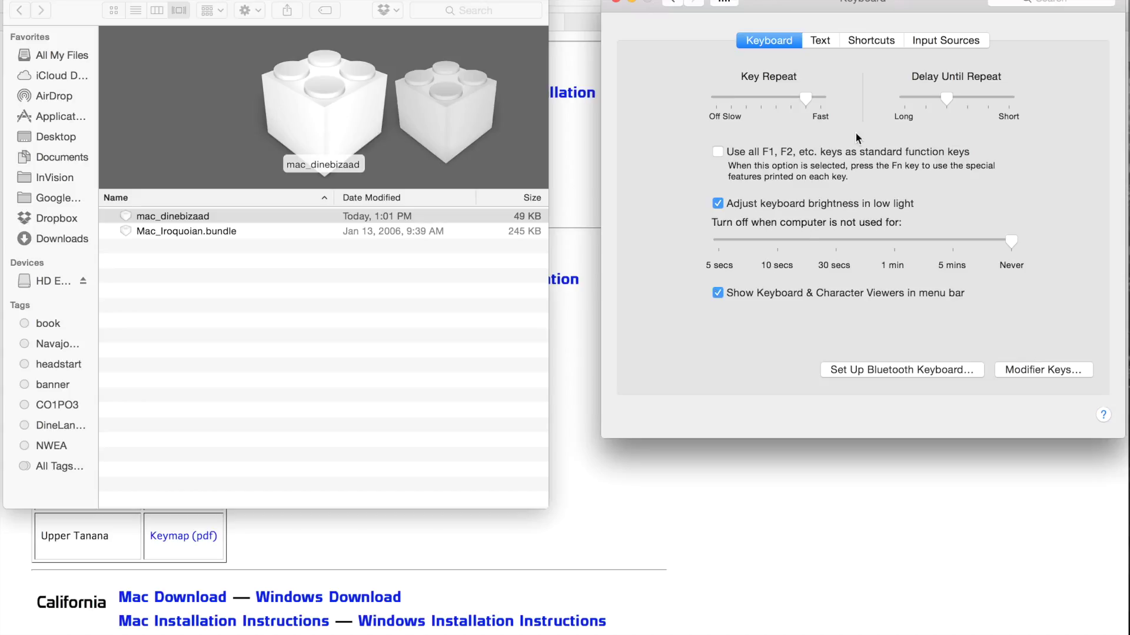
pyautogui.click(934, 41)
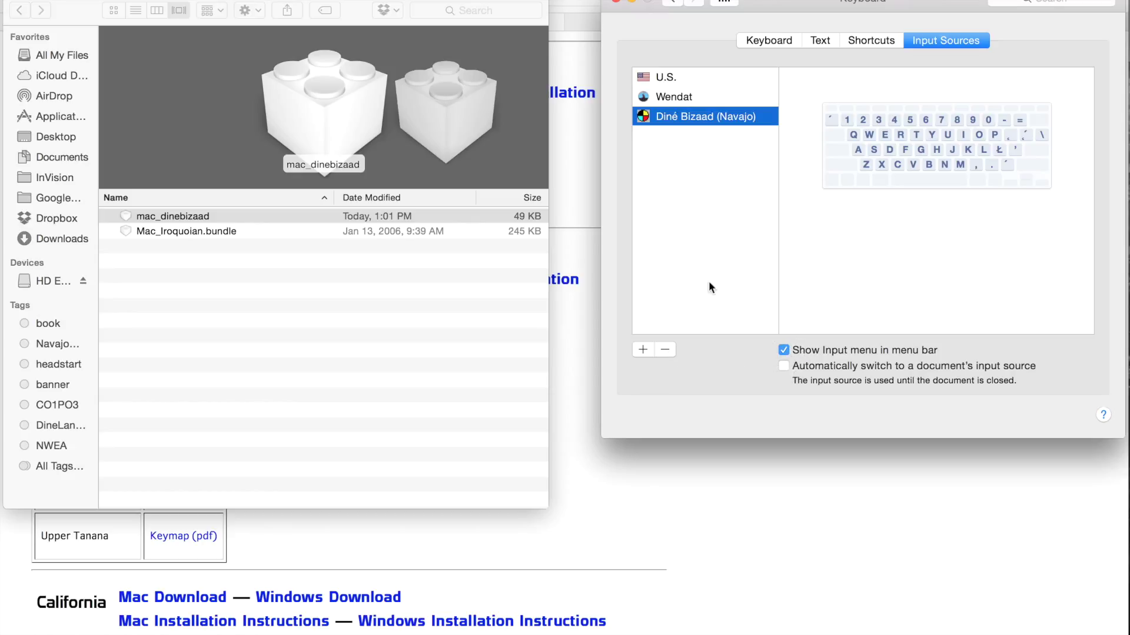
# Close Keyboard preferences and the Finder window, and bring up the My Presentation document in Pages
pyautogui.click(615, 2)
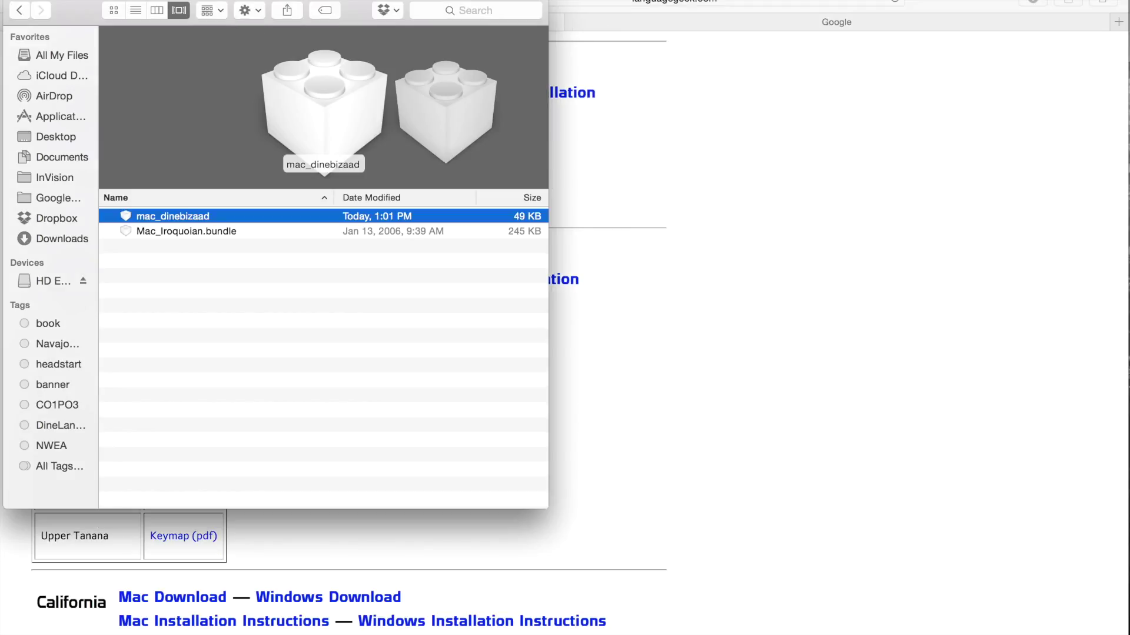
pyautogui.click(16, 2)
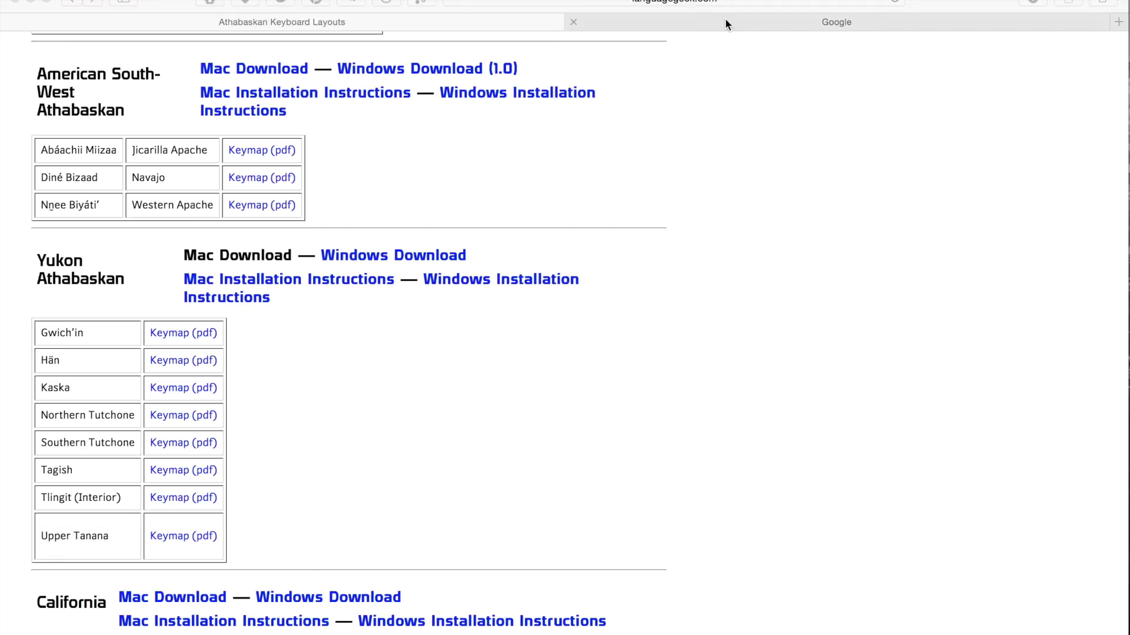
pyautogui.moveTo(824, 633)
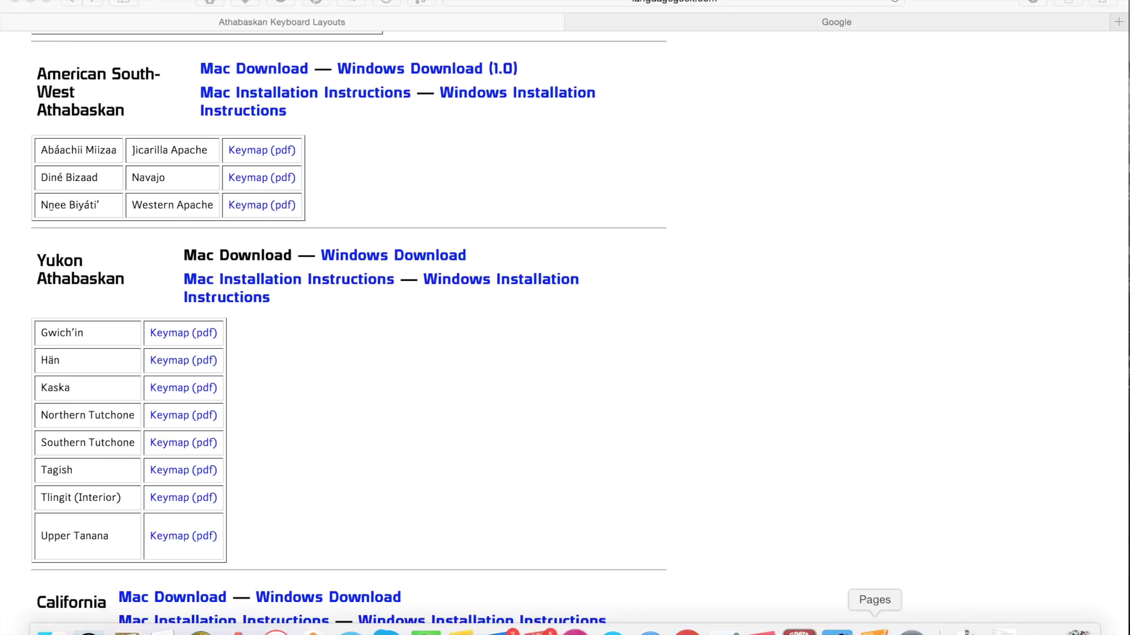
pyautogui.click(874, 631)
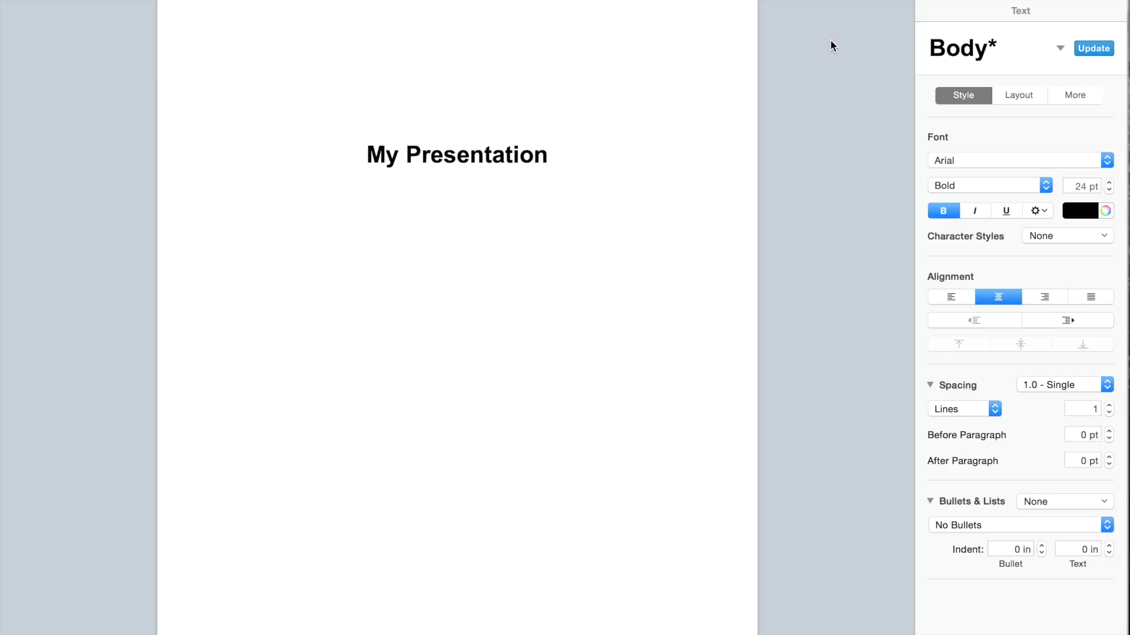
# Switch the input source to Diné Bizaad (Navajo) and type Yá’át’ééh!! under the My Presentation title
pyautogui.hotkey('ctrl', 'space')
pyautogui.hotkey('ctrl', 'space')
pyautogui.click(575, 366)
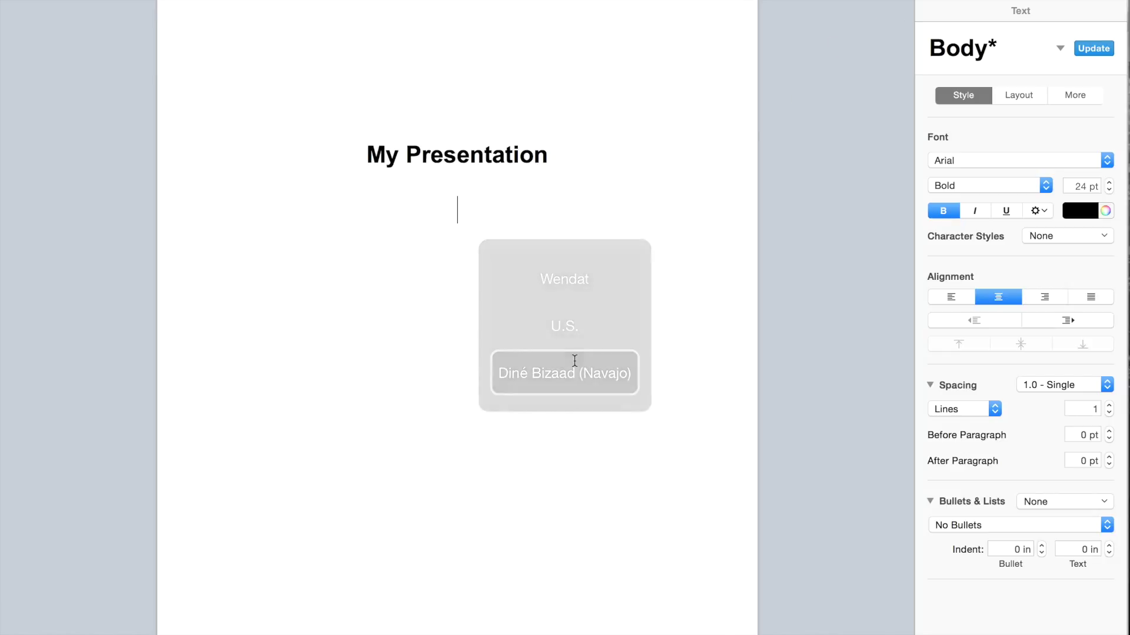
pyautogui.click(867, 0)
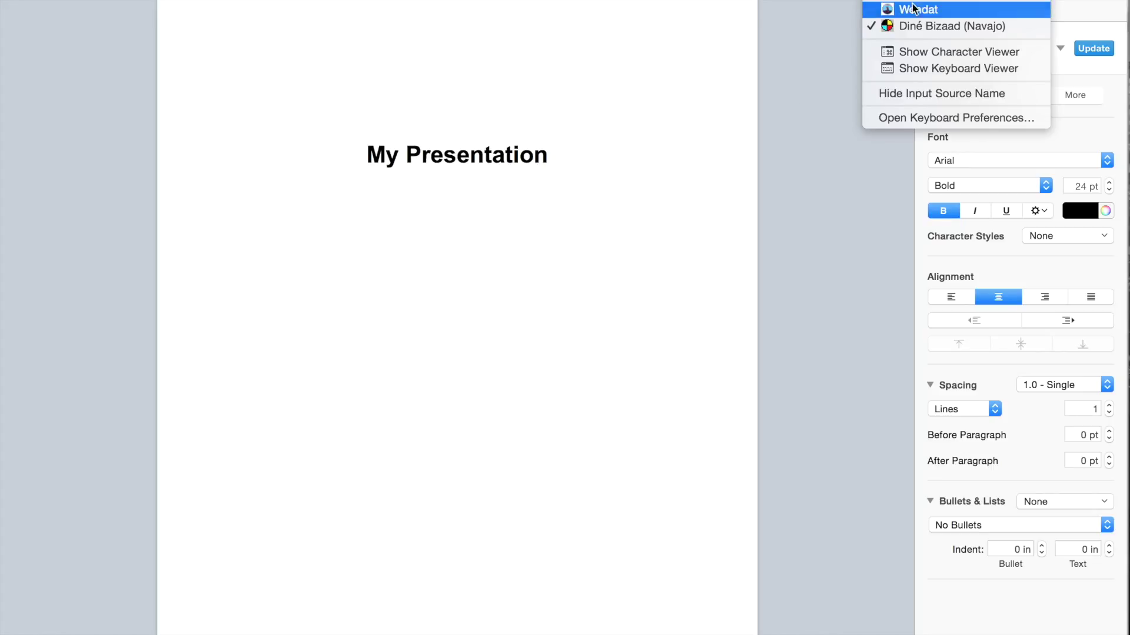
pyautogui.click(941, 23)
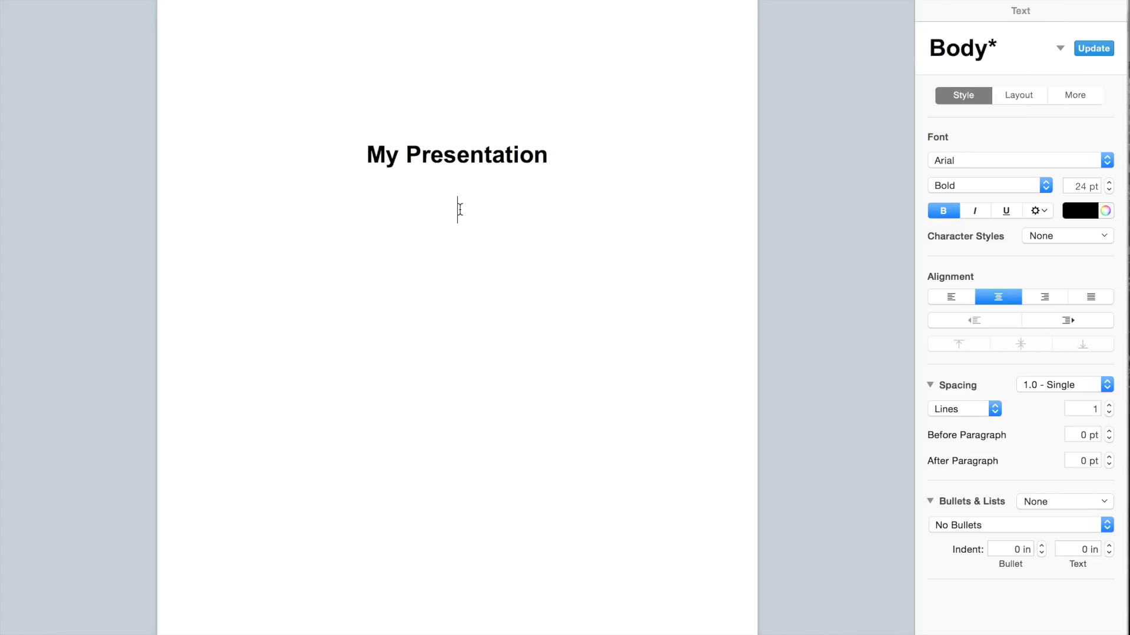
pyautogui.write('Yá’át’')
pyautogui.write('ééh!!')
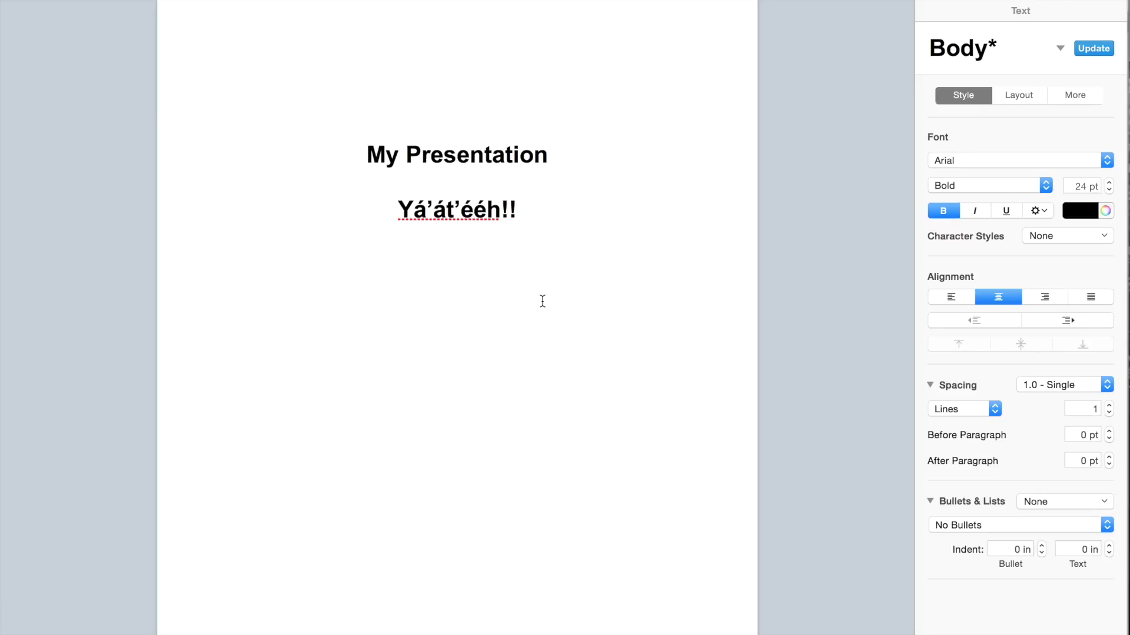
pyautogui.moveTo(762, 631)
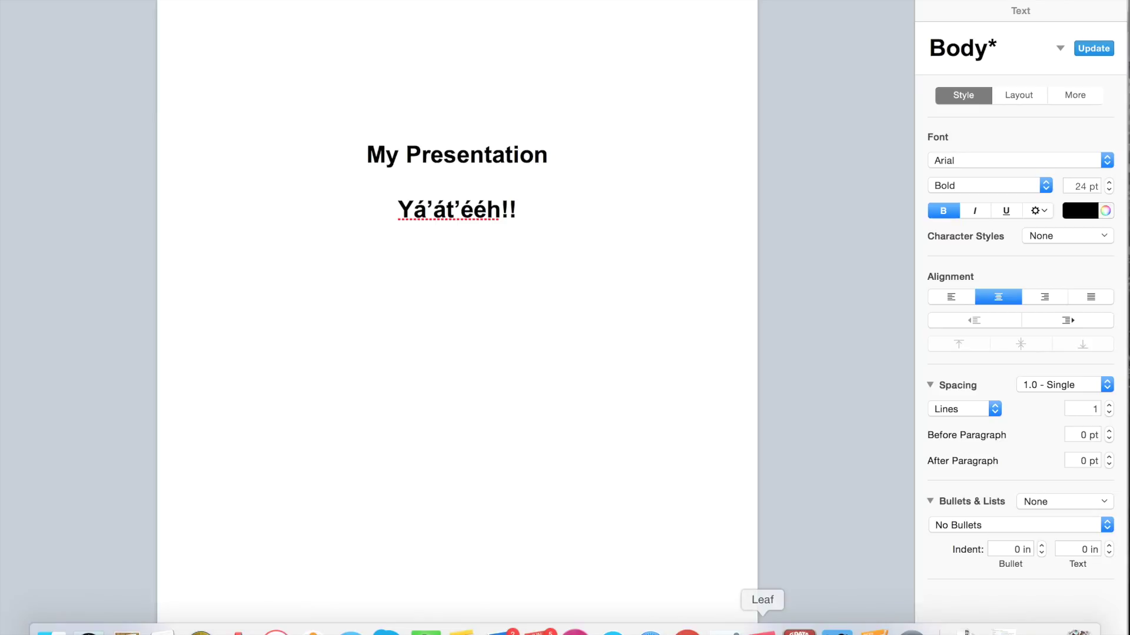
# Type yá’át’ééh into Google Search in Safari, select it, then go back to the Pages document
pyautogui.click(650, 630)
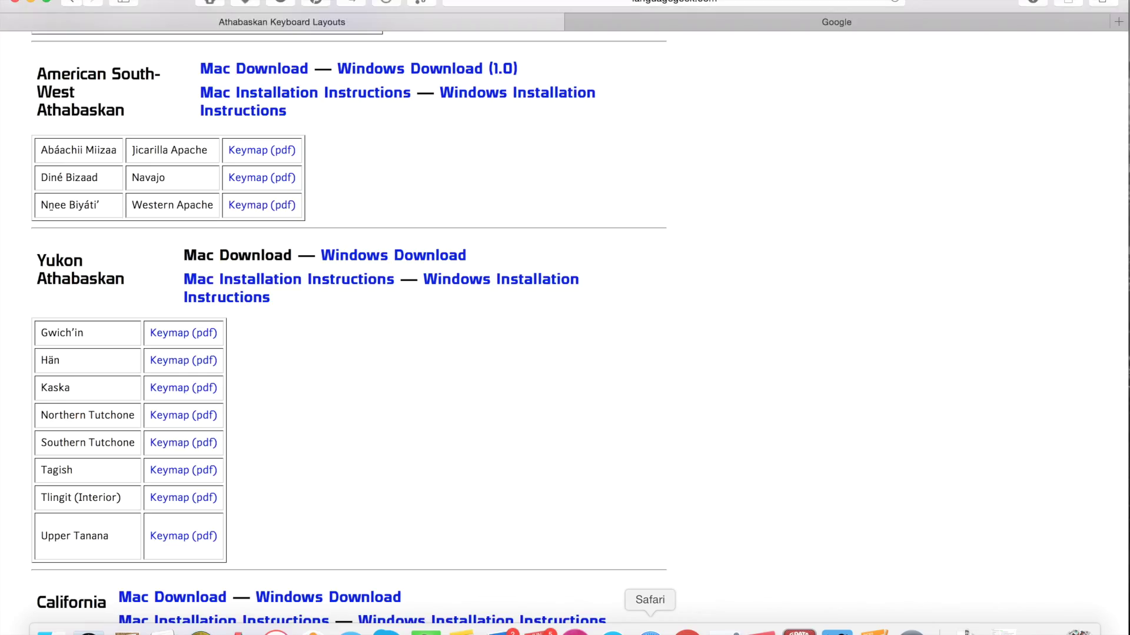
pyautogui.scroll(5, 518, 160)
pyautogui.click(683, 20)
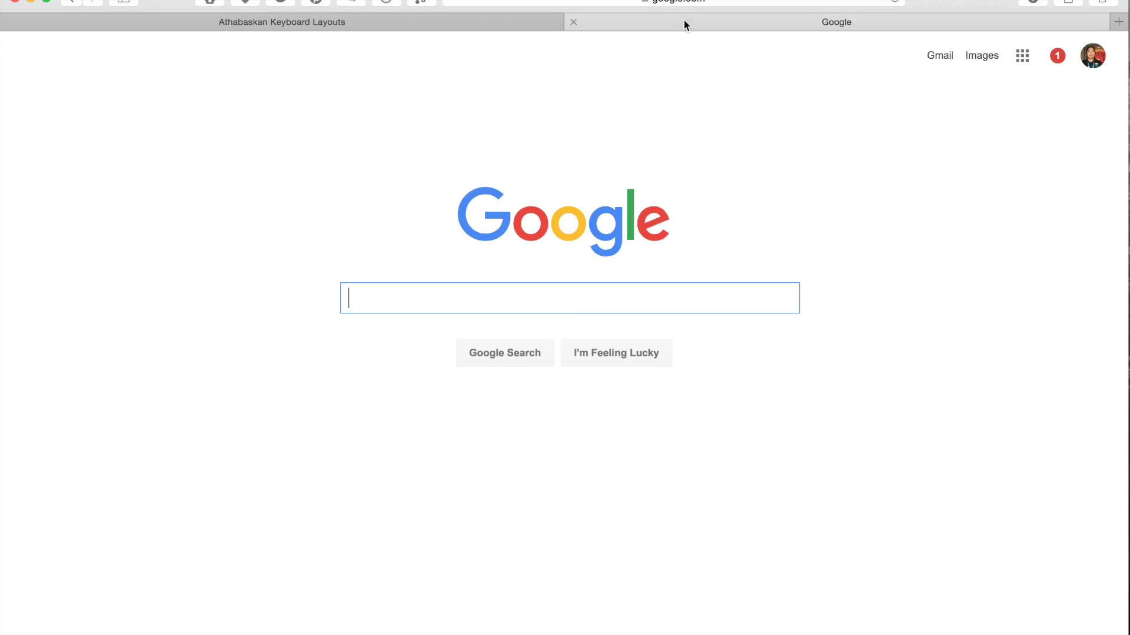
pyautogui.write('yá’á')
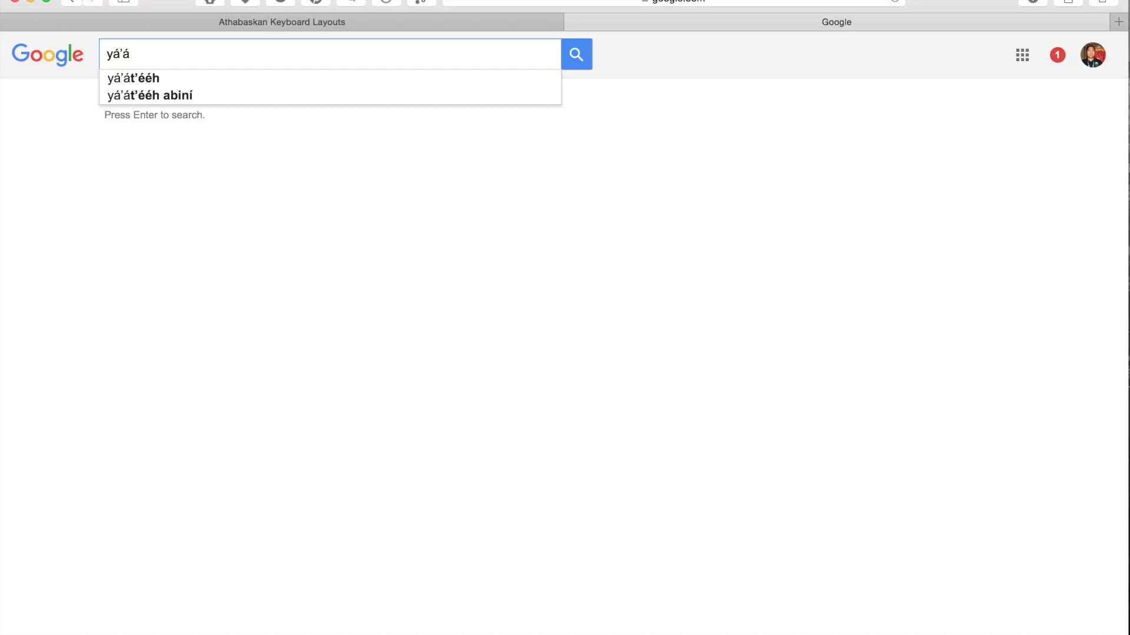
pyautogui.write('t’ééh')
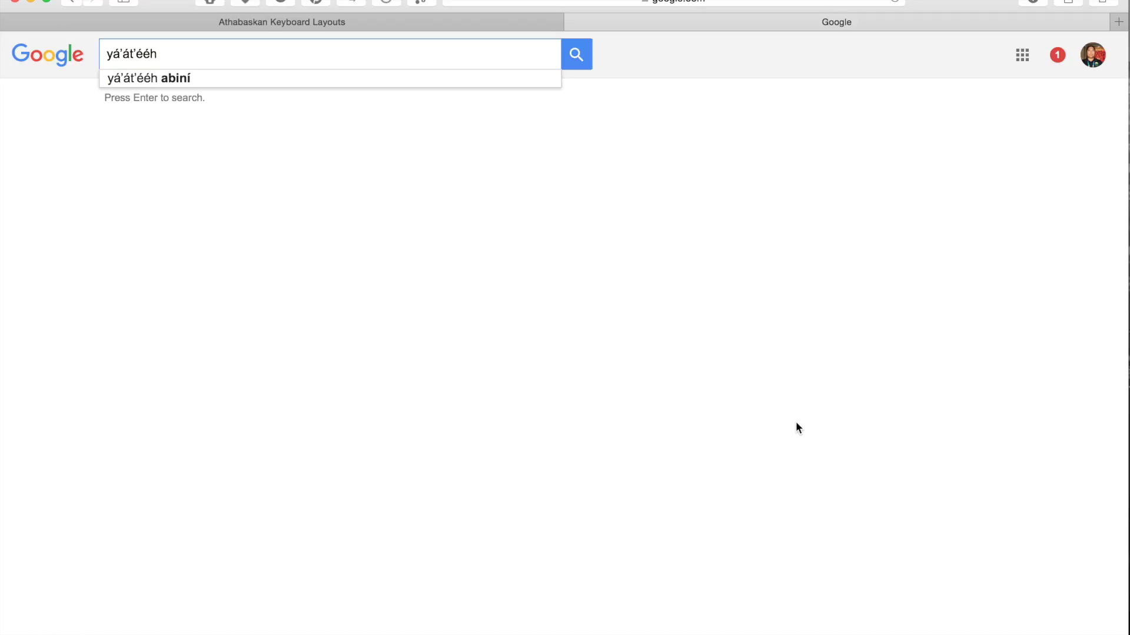
pyautogui.tripleClick(122, 54)
pyautogui.press('super+c')
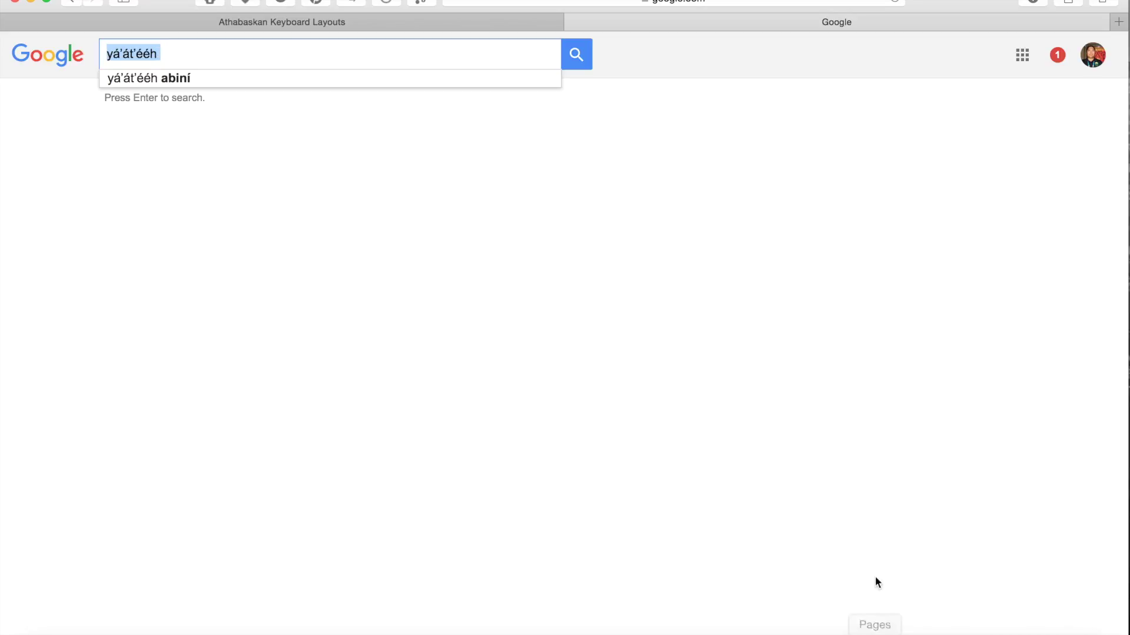
pyautogui.click(873, 619)
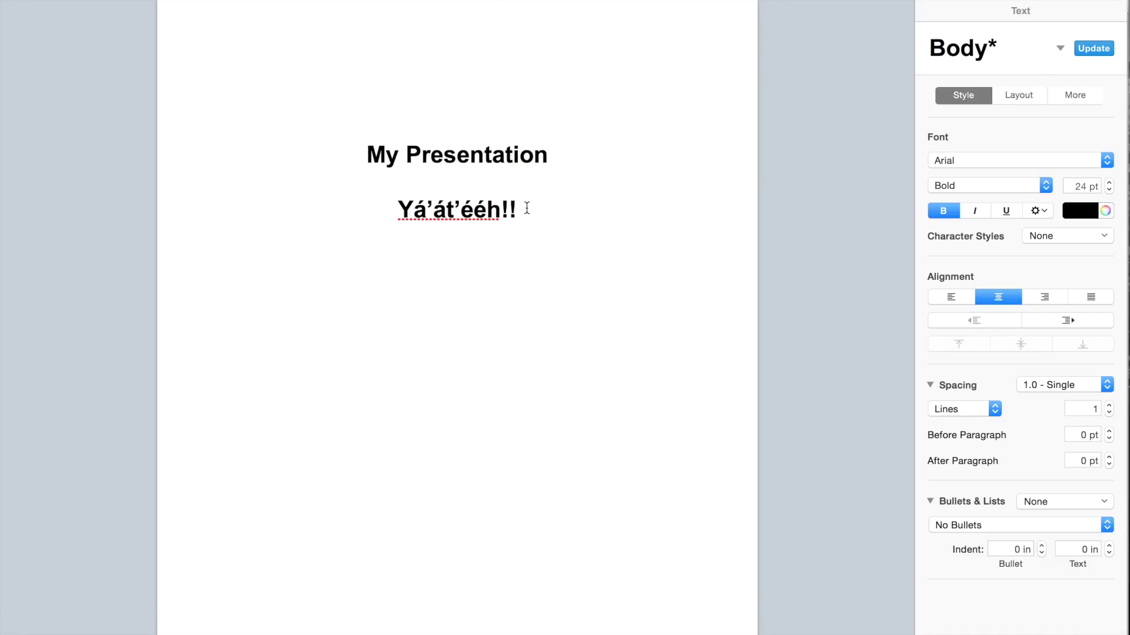
# Paste yá’át’ééh on a new centred line, then select the Yá’át’ééh!! line above it
pyautogui.press('Return')
pyautogui.press('super+v')
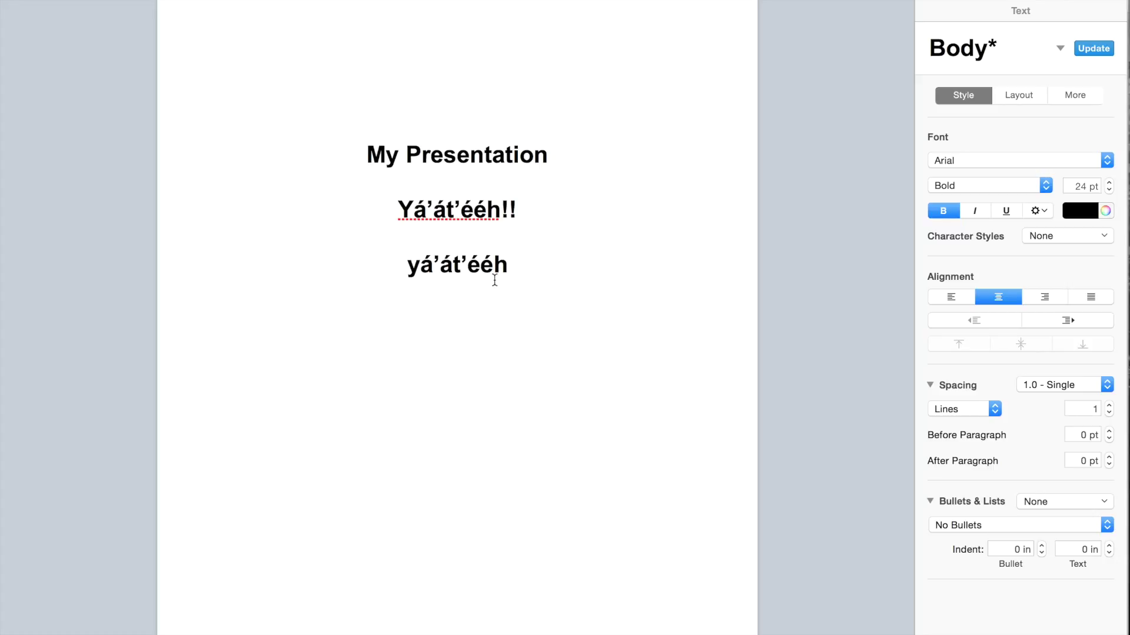
pyautogui.moveTo(520, 206); pyautogui.dragTo(386, 206)
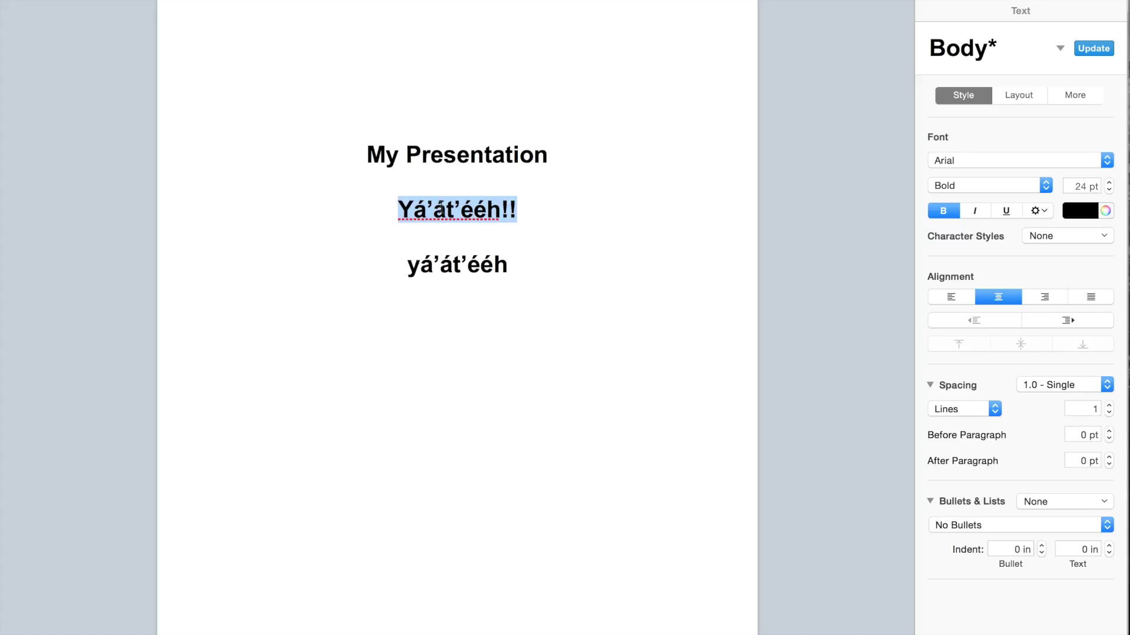
# Return to Safari's Google search page and select all text in the search box
pyautogui.moveTo(761, 629)
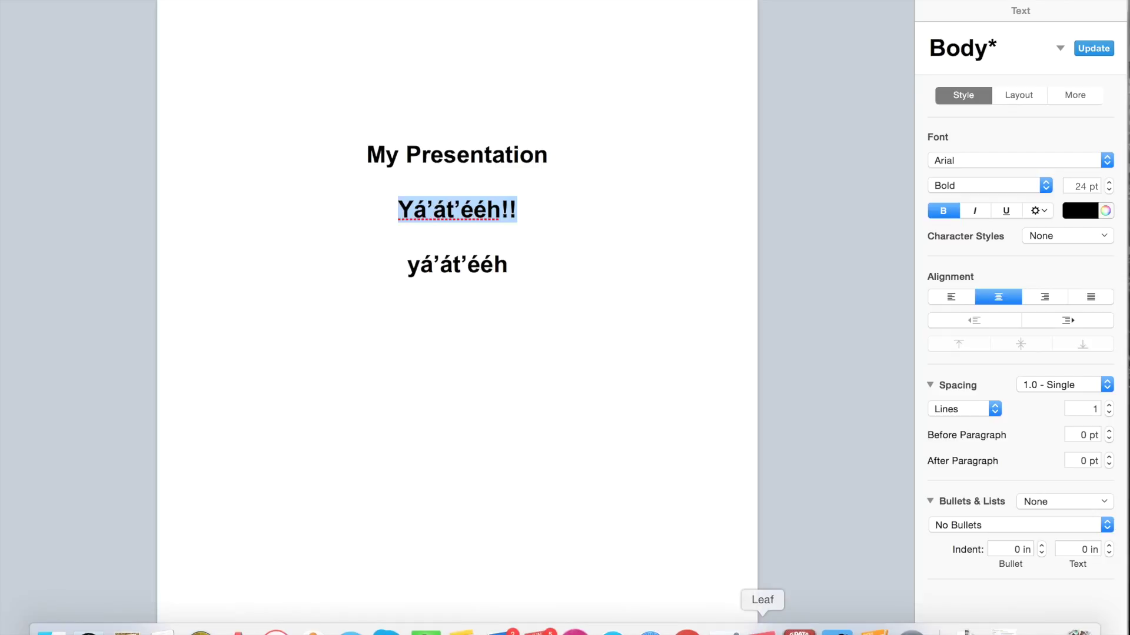
pyautogui.click(650, 628)
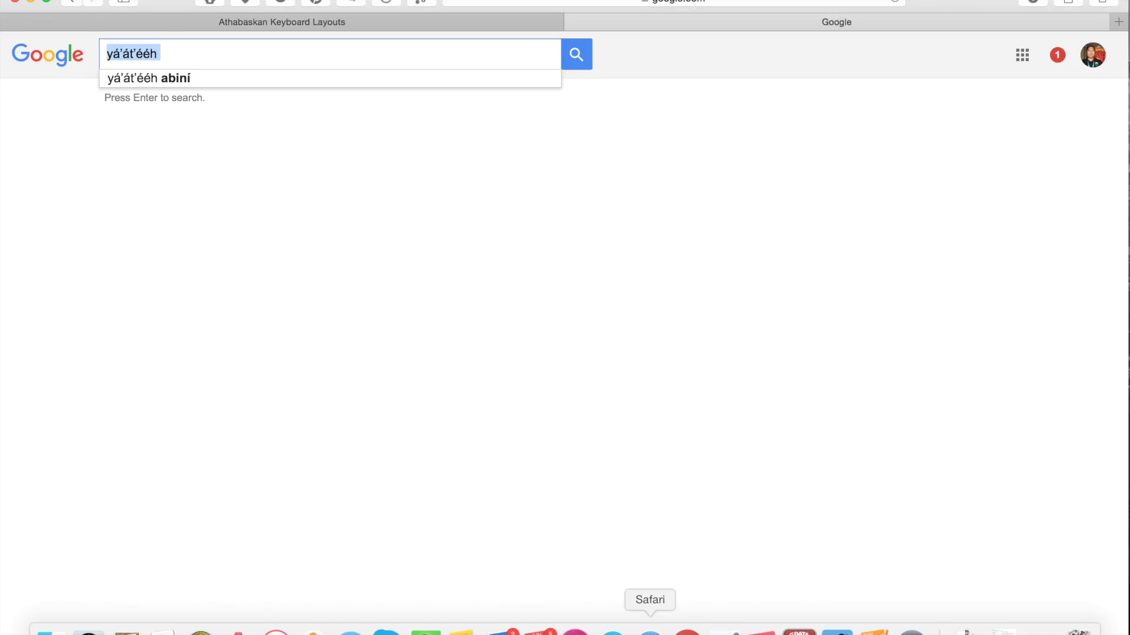
pyautogui.click(303, 59)
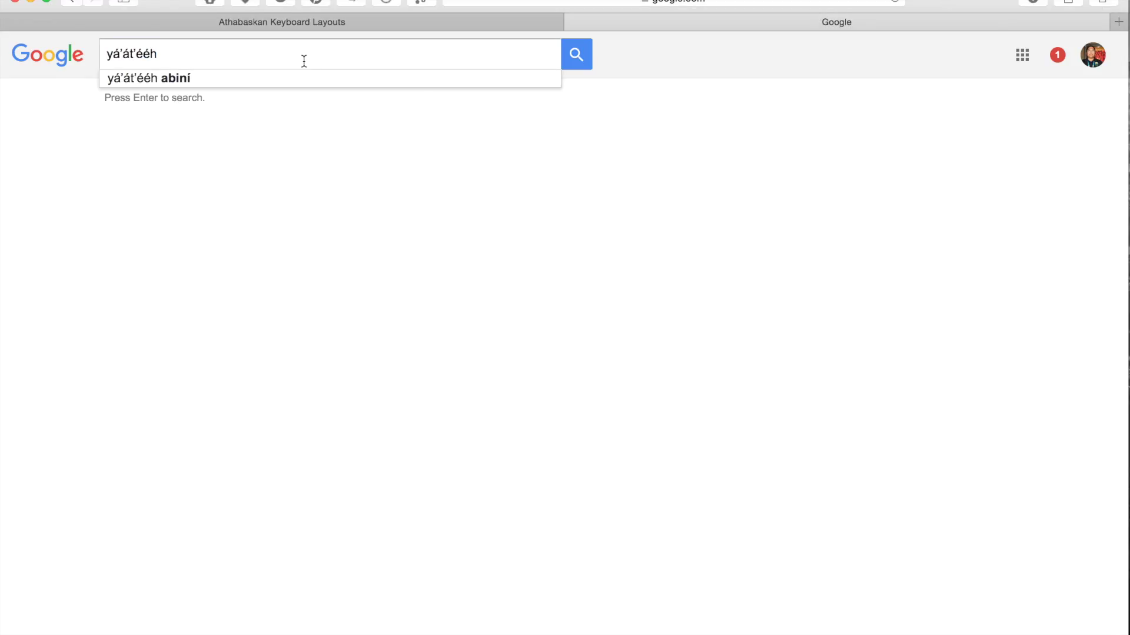
pyautogui.press('super+a')
# Start a fresh search from Google's homepage and type Yá'át'ééh!! in the search box
pyautogui.click(567, 3)
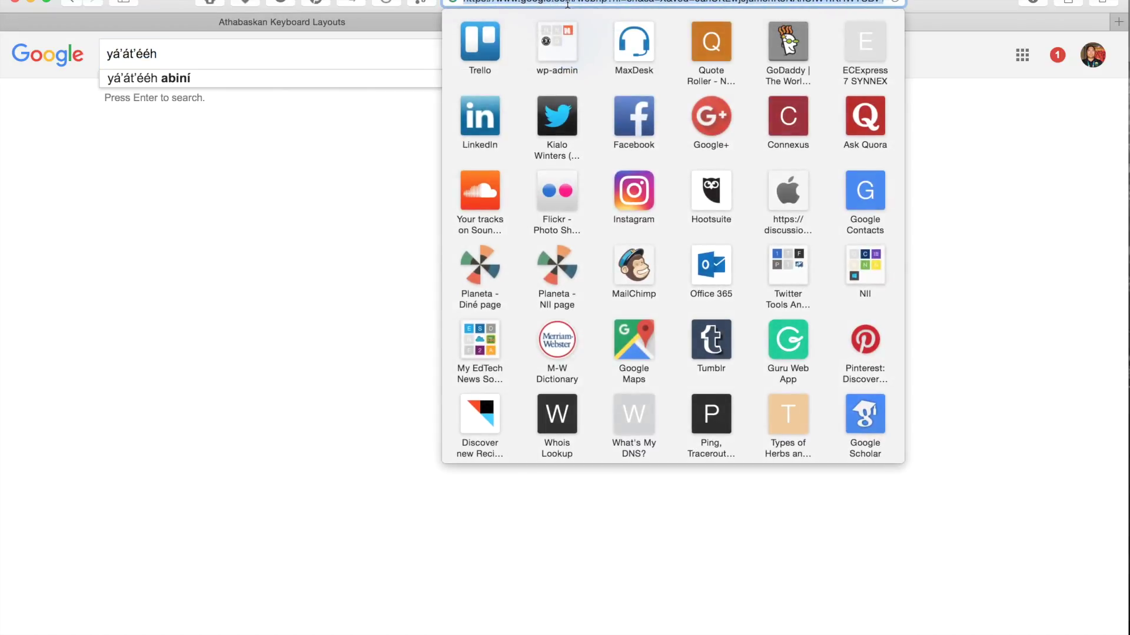
pyautogui.click(24, 53)
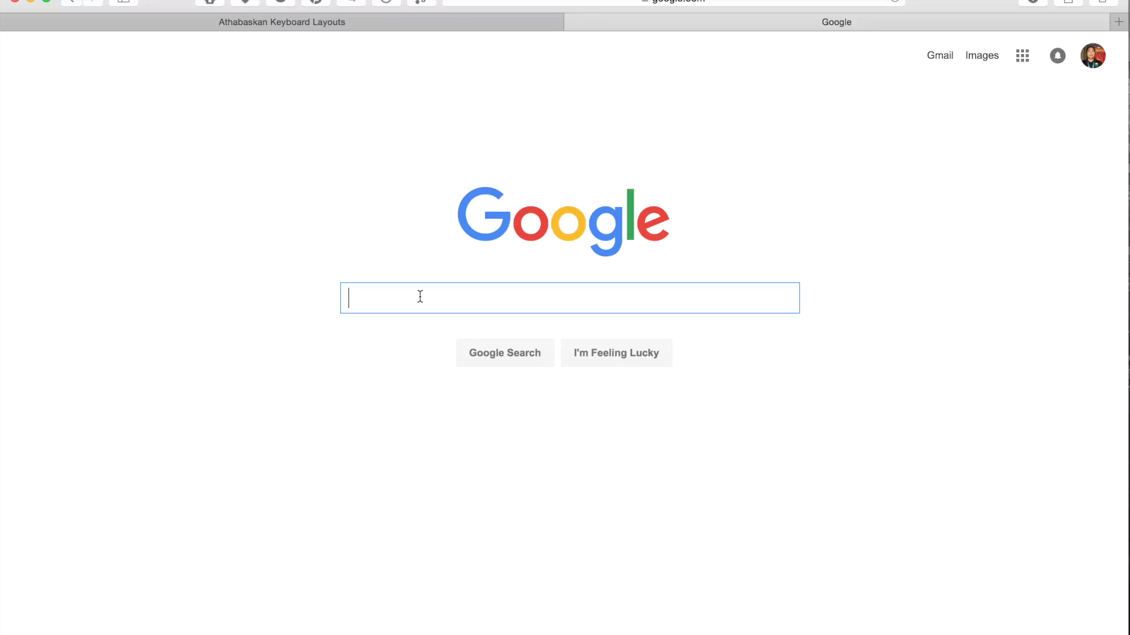
pyautogui.write("Yá'át'ééh!!")
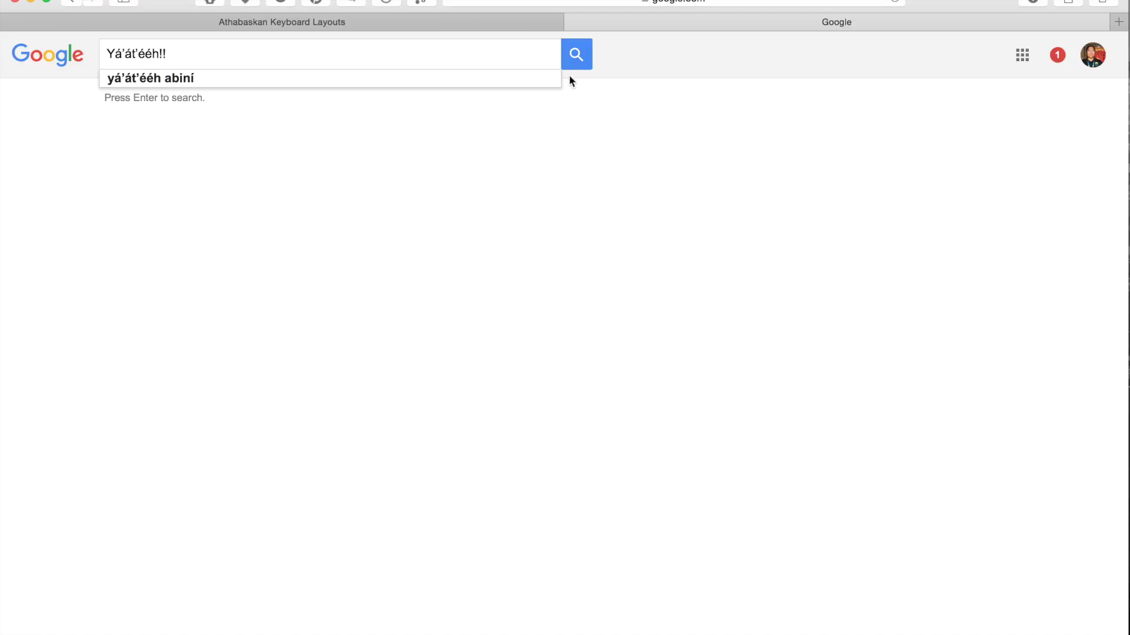
# Confirm in the input menu that Diné Bizaad (Navajo) remains the active keyboard
pyautogui.click(472, 26)
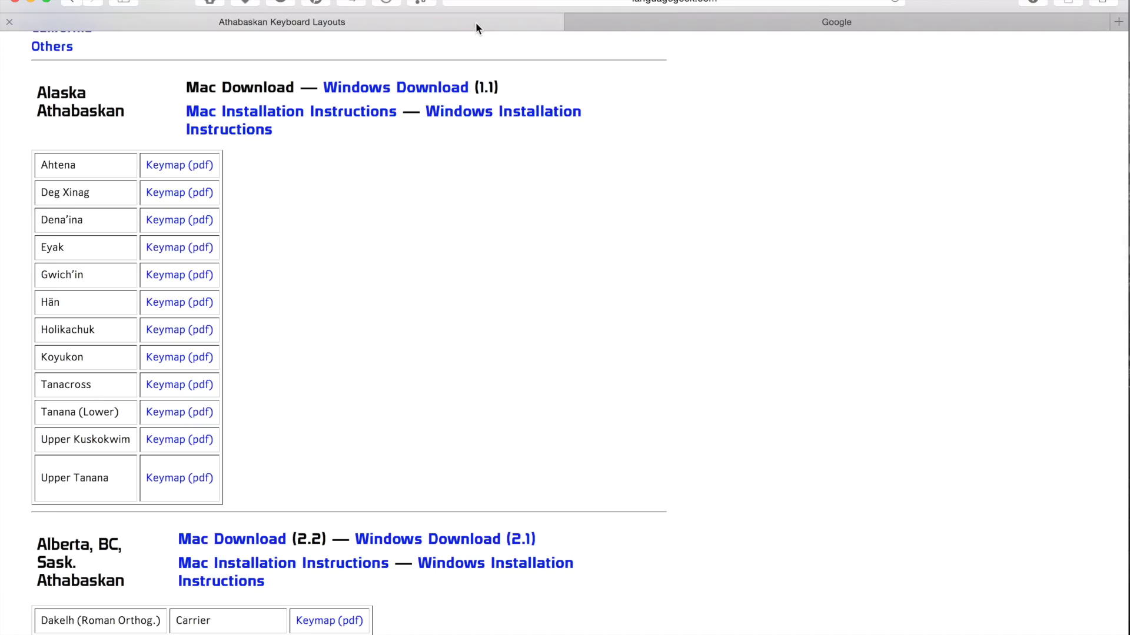
pyautogui.click(647, 22)
pyautogui.click(871, 0)
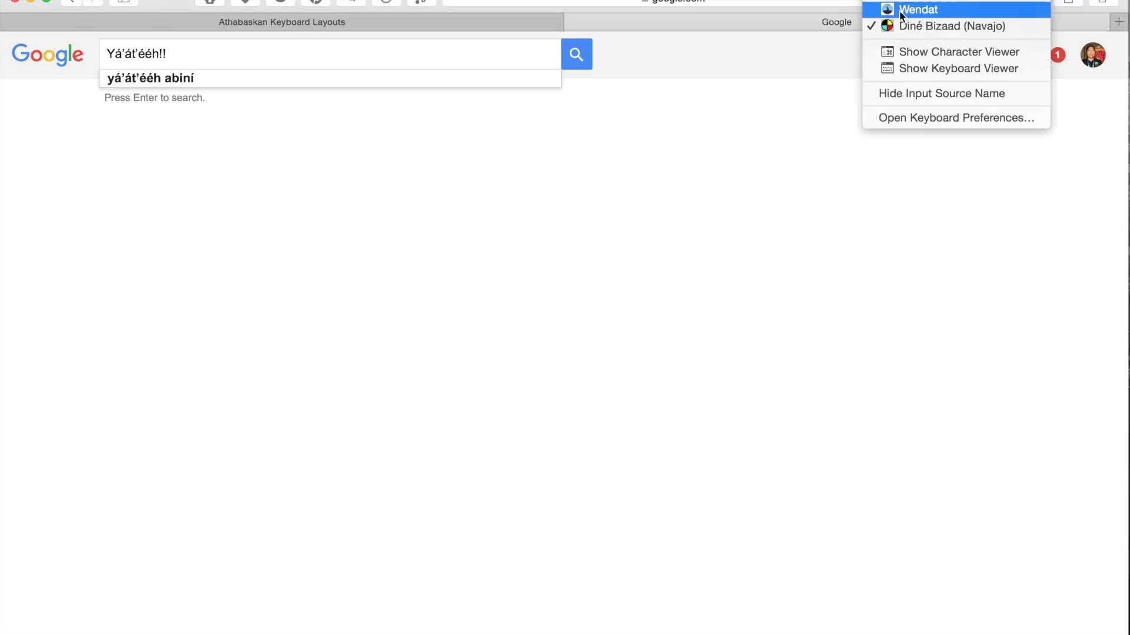
pyautogui.click(733, 180)
# Bring the Pages document back and place the cursor after yá’át’ééh
pyautogui.moveTo(875, 631)
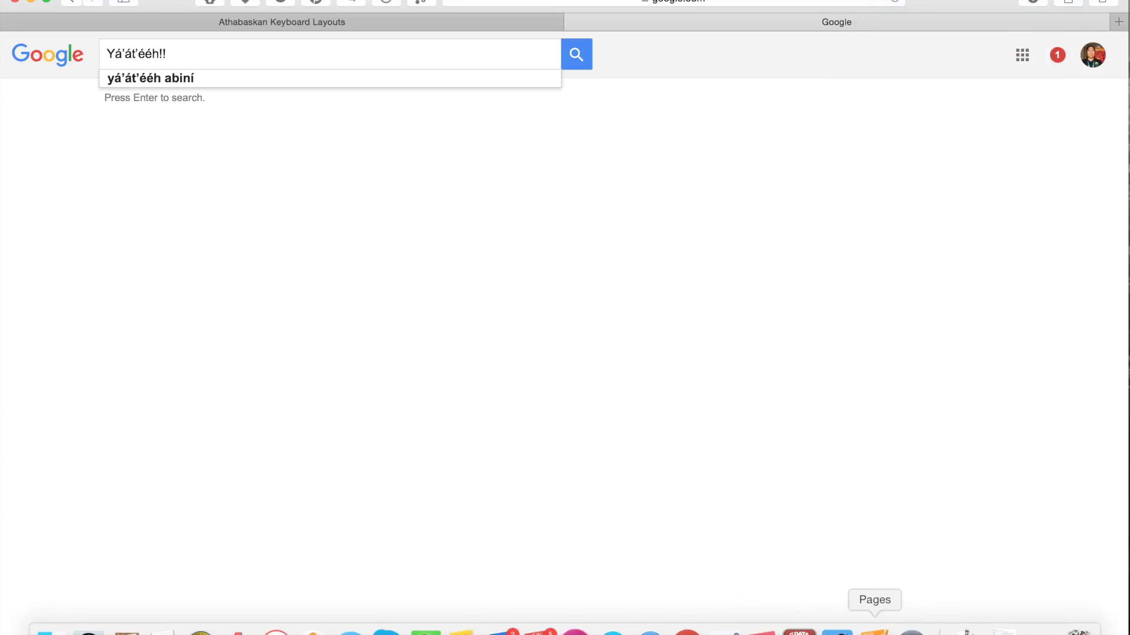
pyautogui.click(874, 631)
pyautogui.click(486, 330)
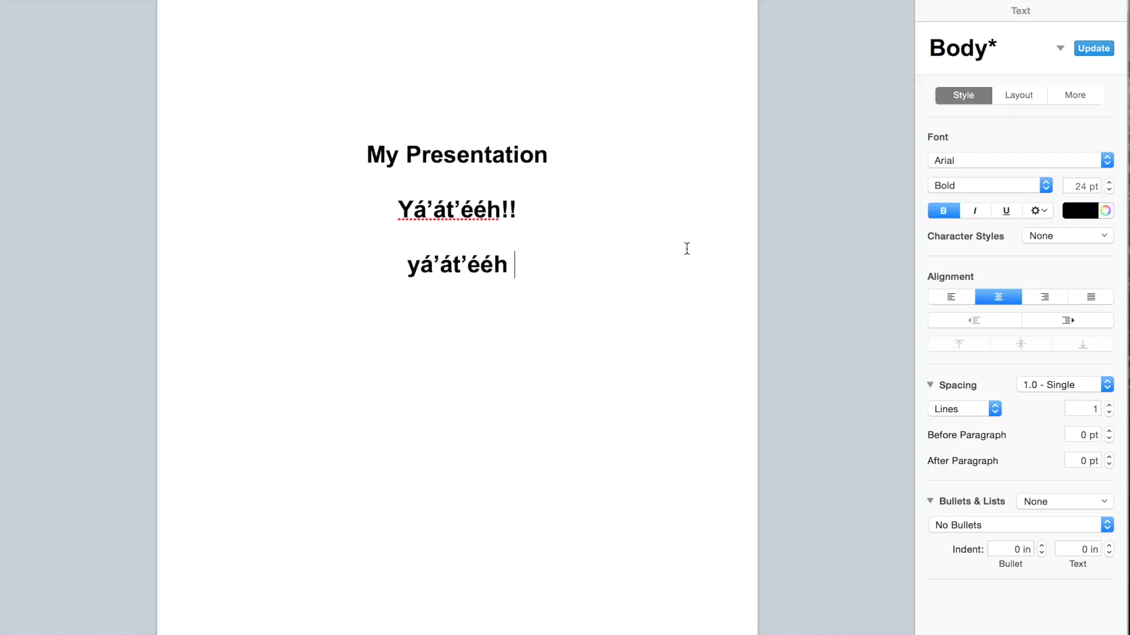
pyautogui.click(907, 623)
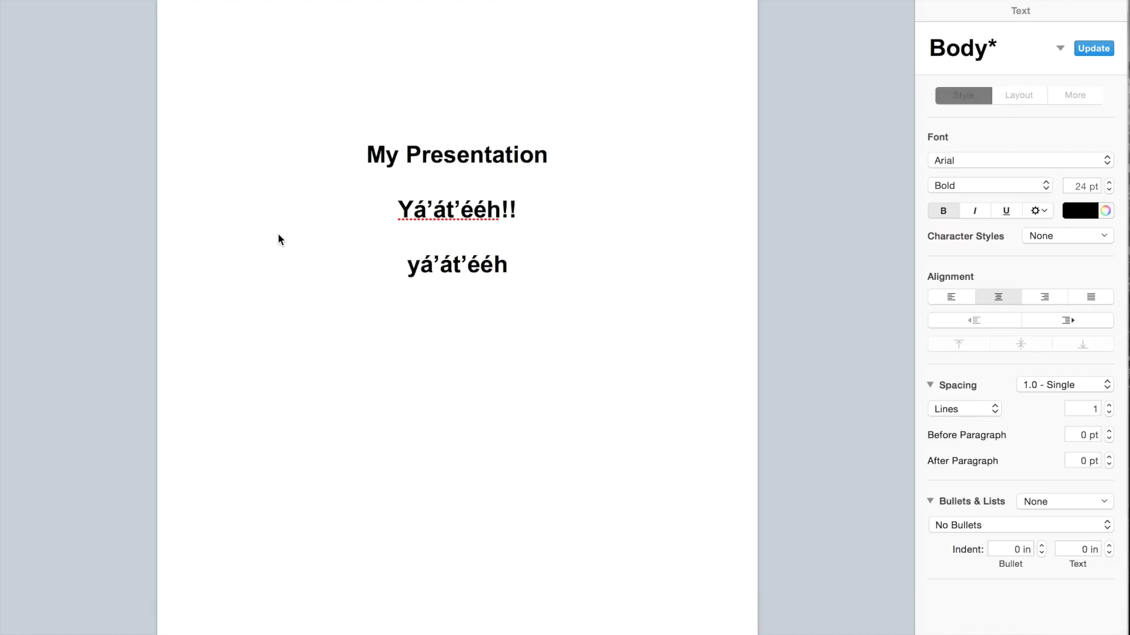
pyautogui.click(508, 264)
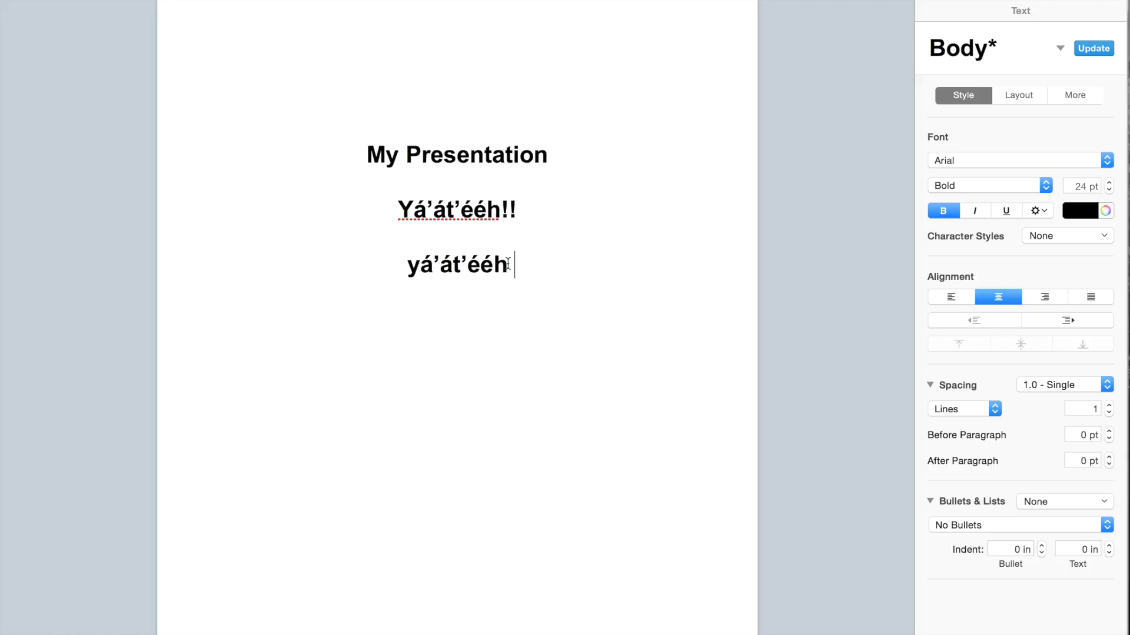
pyautogui.press('Return')
pyautogui.write('Visit')
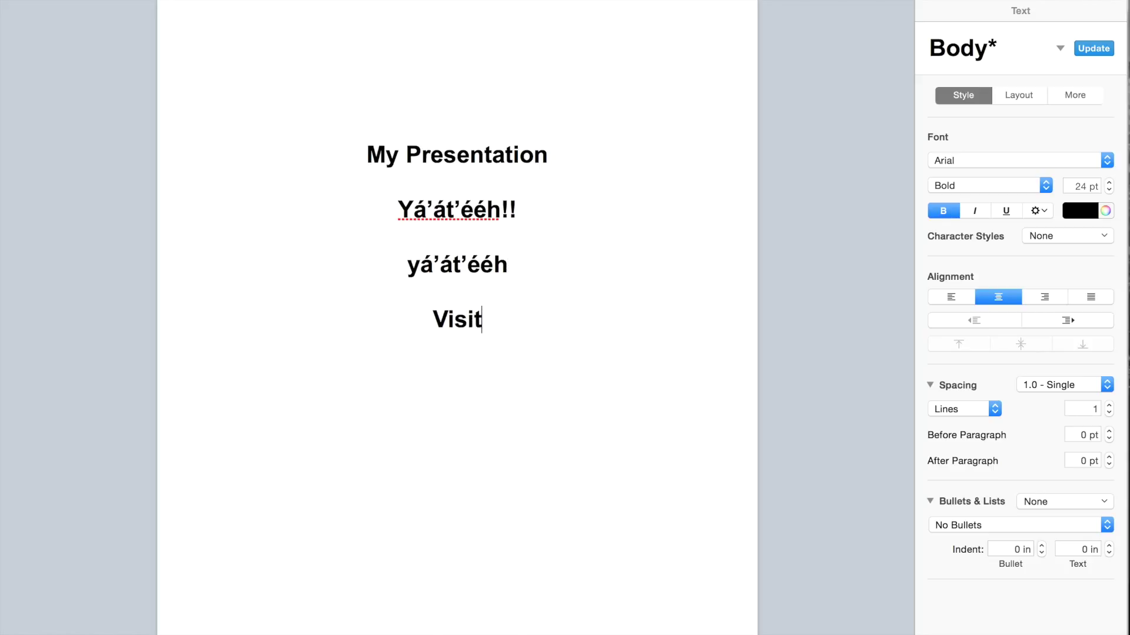
pyautogui.press('Return')
pyautogui.write('www.acad')
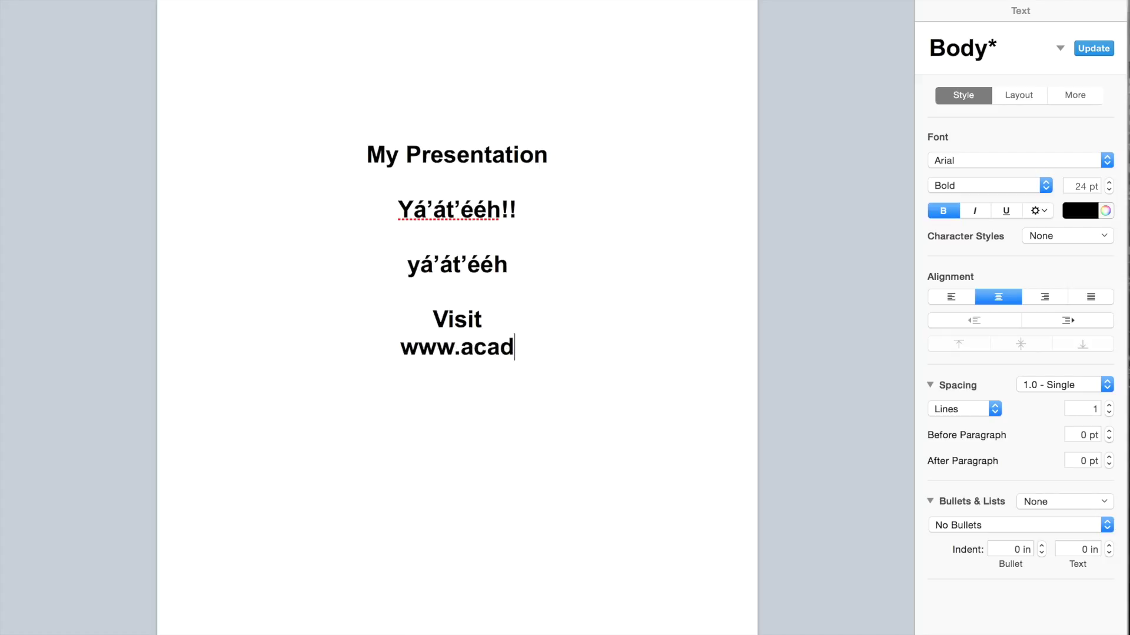
pyautogui.write('emy.nativeinno')
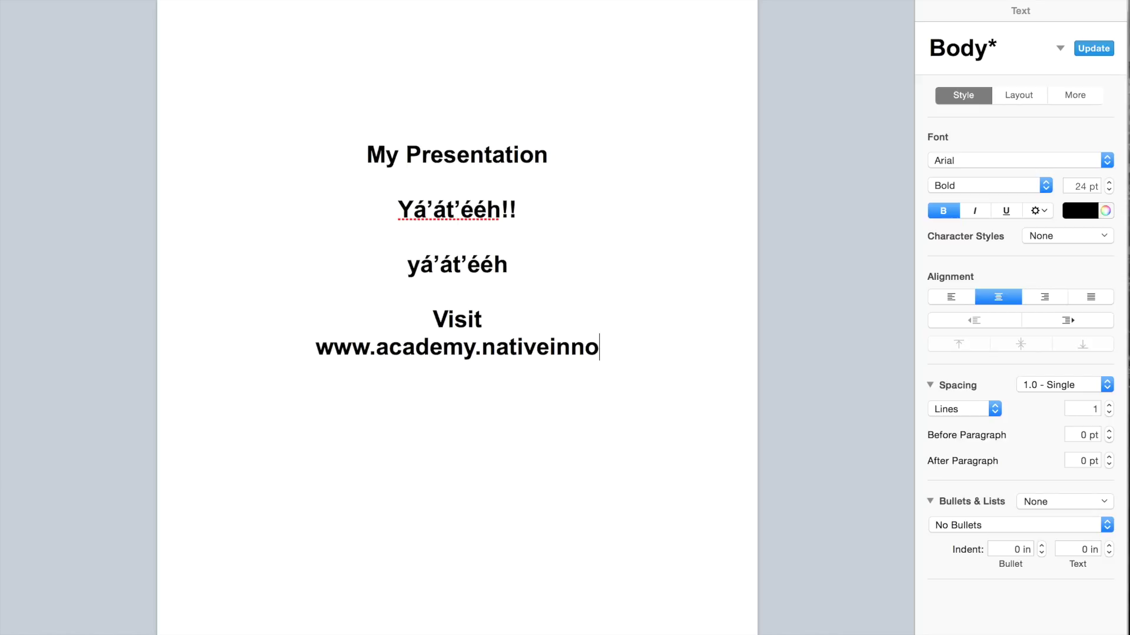
pyautogui.write('vation.com')
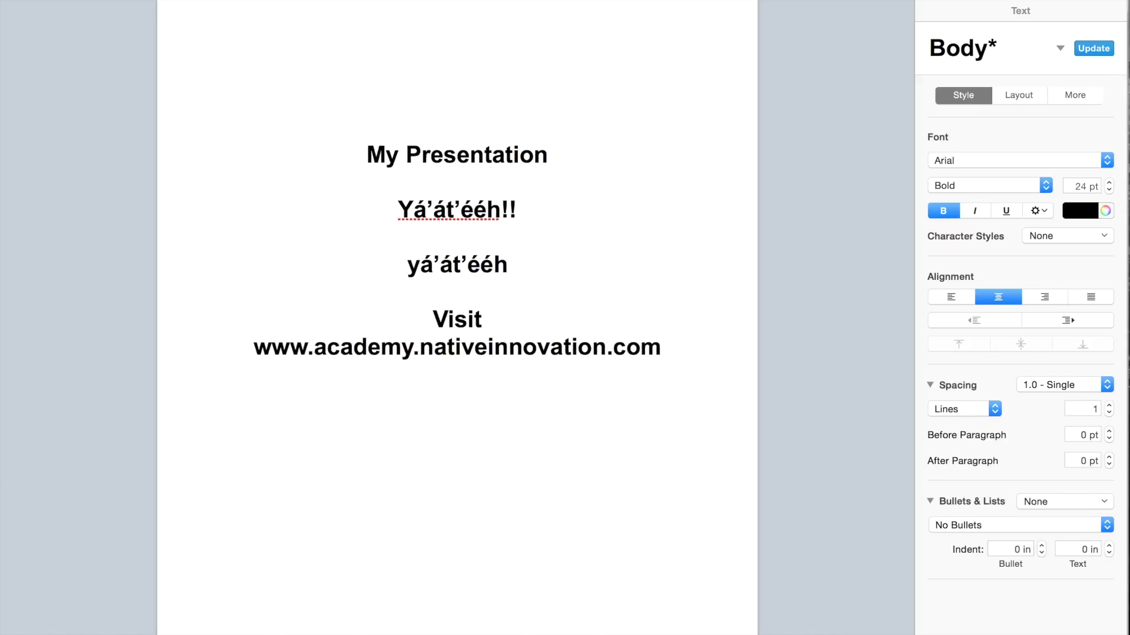
pyautogui.moveTo(662, 347); pyautogui.dragTo(237, 322)
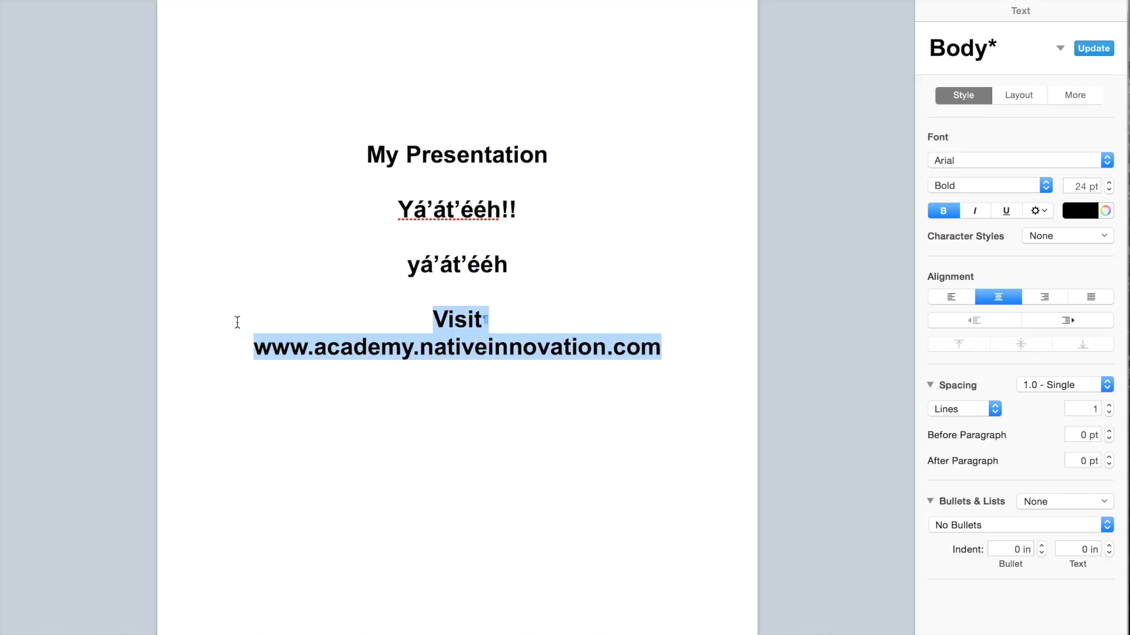
pyautogui.click(1083, 213)
pyautogui.click(1070, 259)
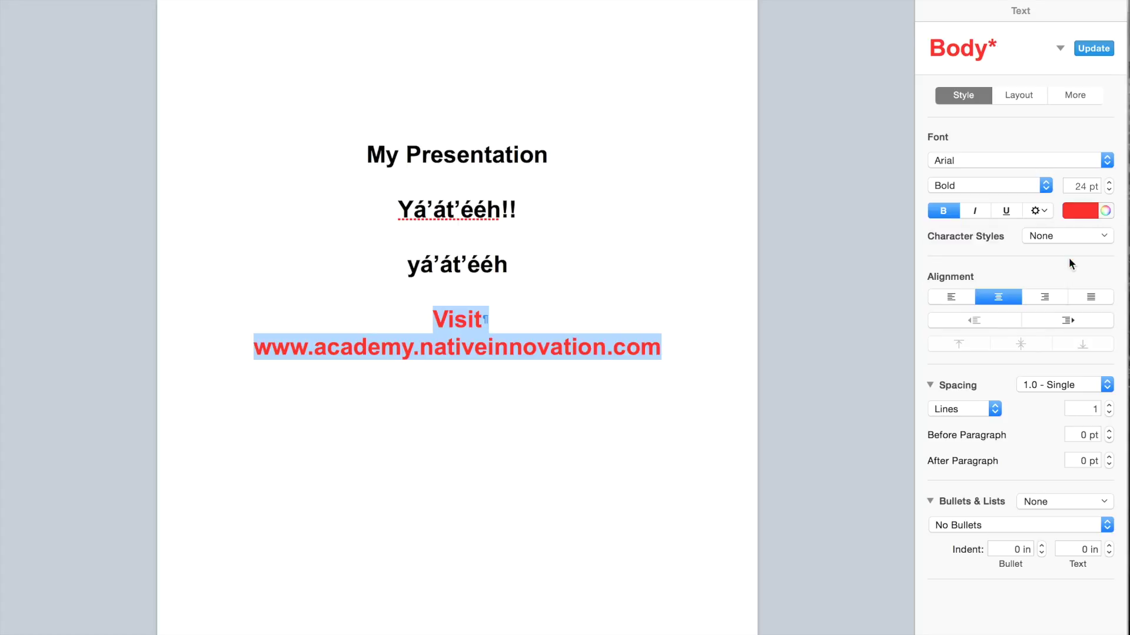
pyautogui.click(598, 360)
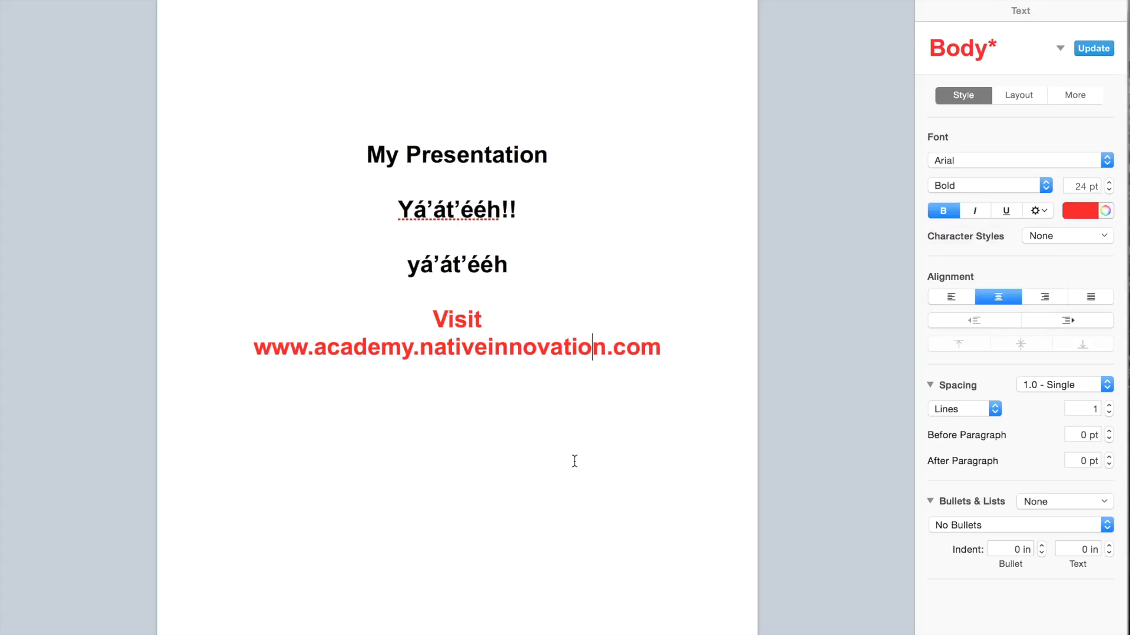
pyautogui.click(677, 356)
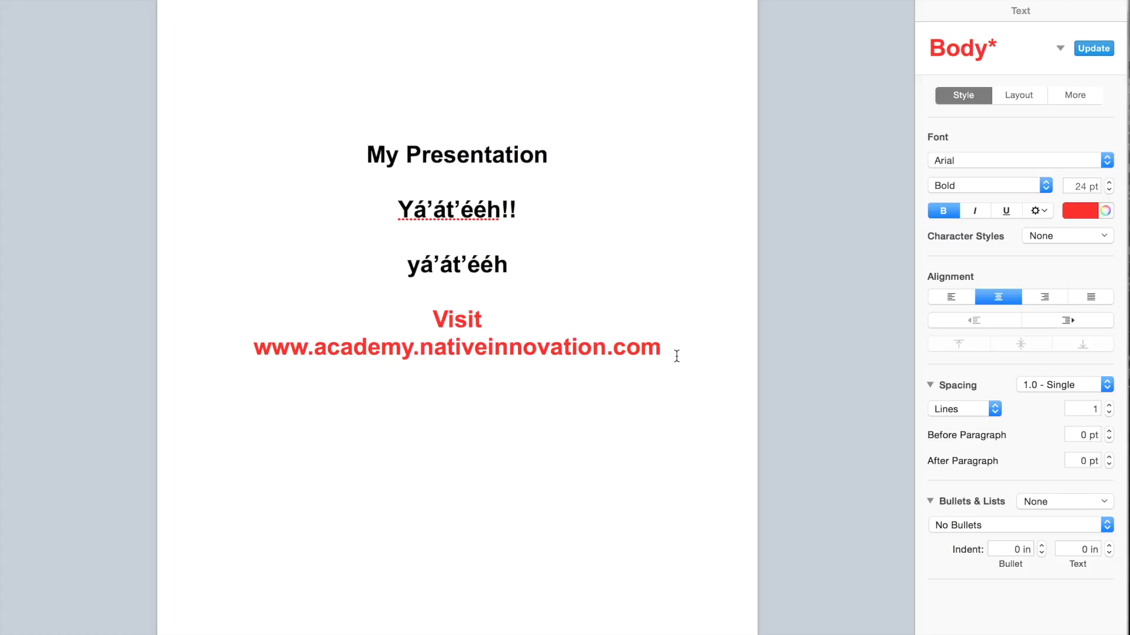